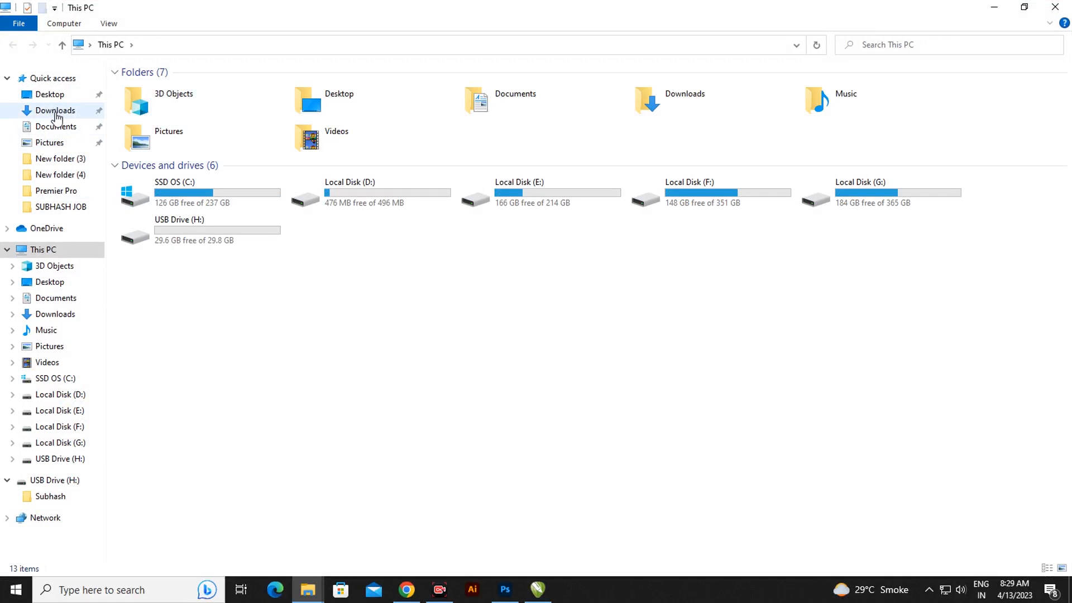
# Step: Extract the 13-4-23 archive from the Downloads folder into that same folder, entering the archive password
pyautogui.click(55, 111)
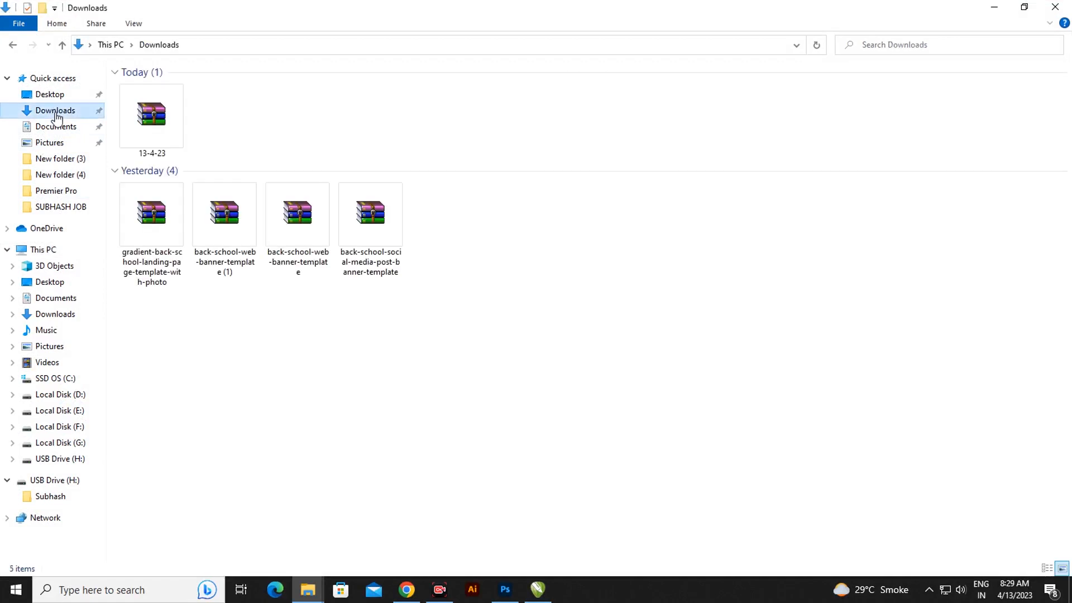
pyautogui.click(159, 118)
pyautogui.rightClick(159, 119)
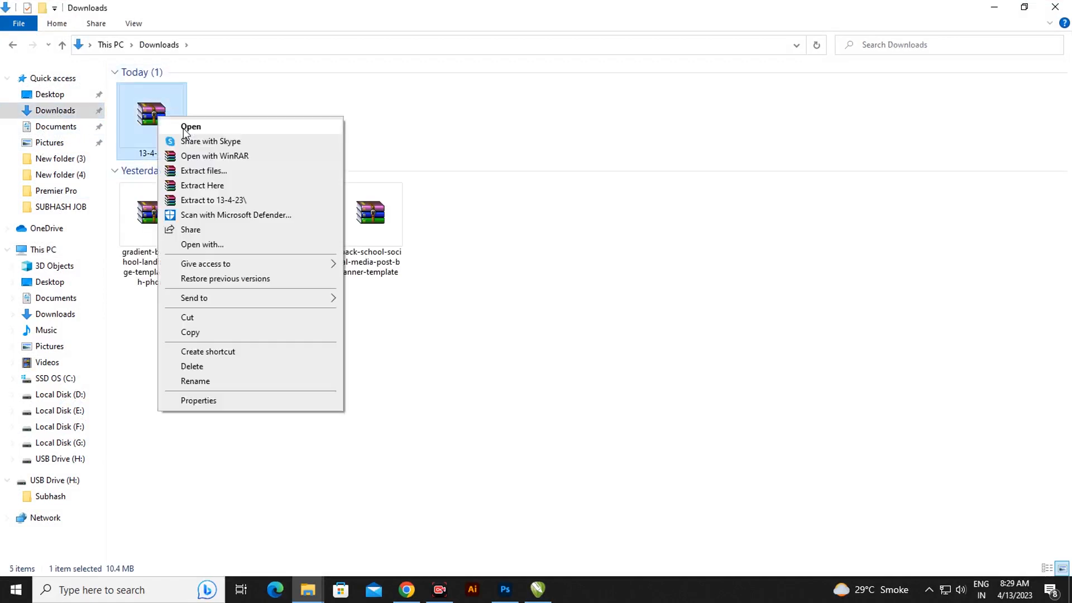
pyautogui.click(196, 187)
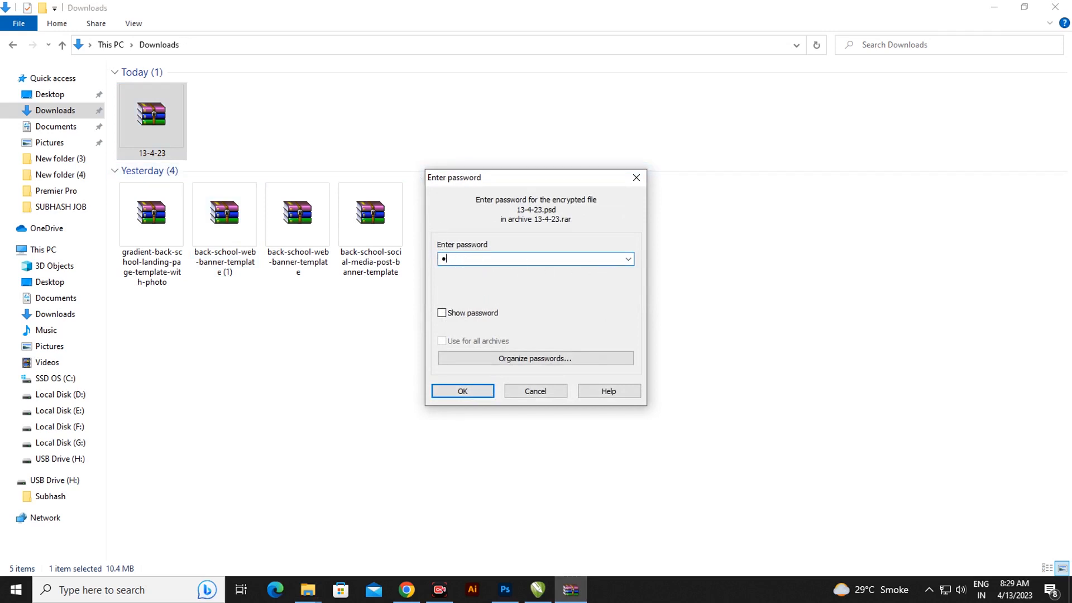
pyautogui.write('•••')
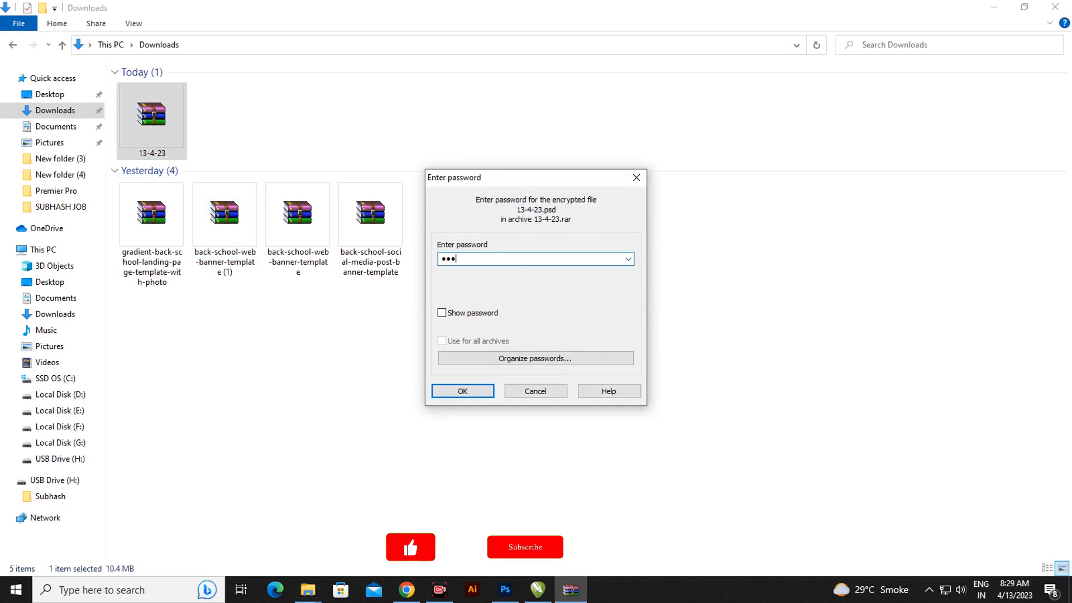
pyautogui.write('•')
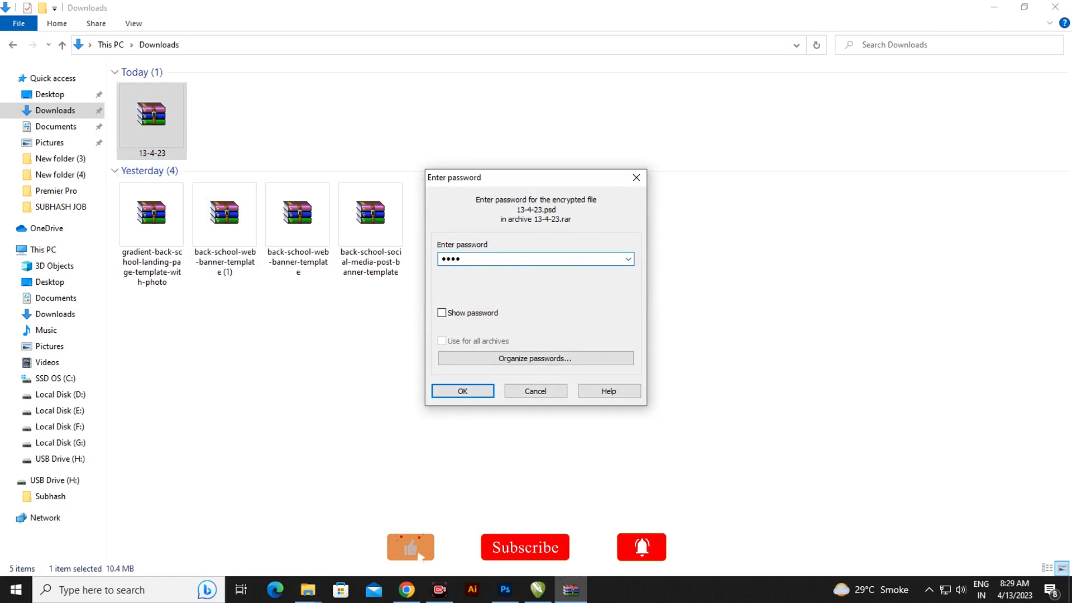
pyautogui.write('•••')
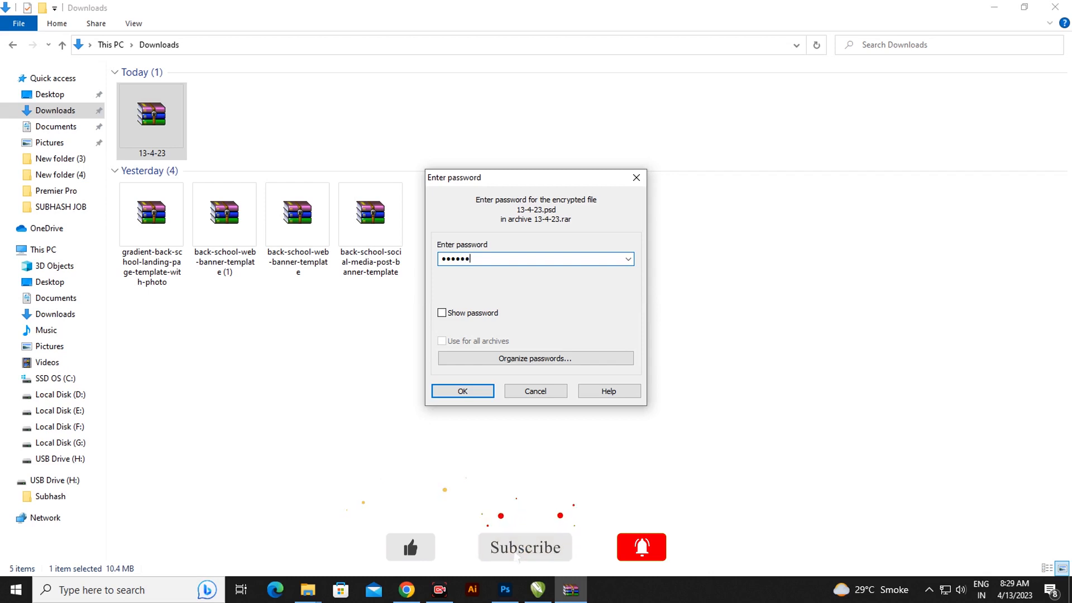
pyautogui.write('•')
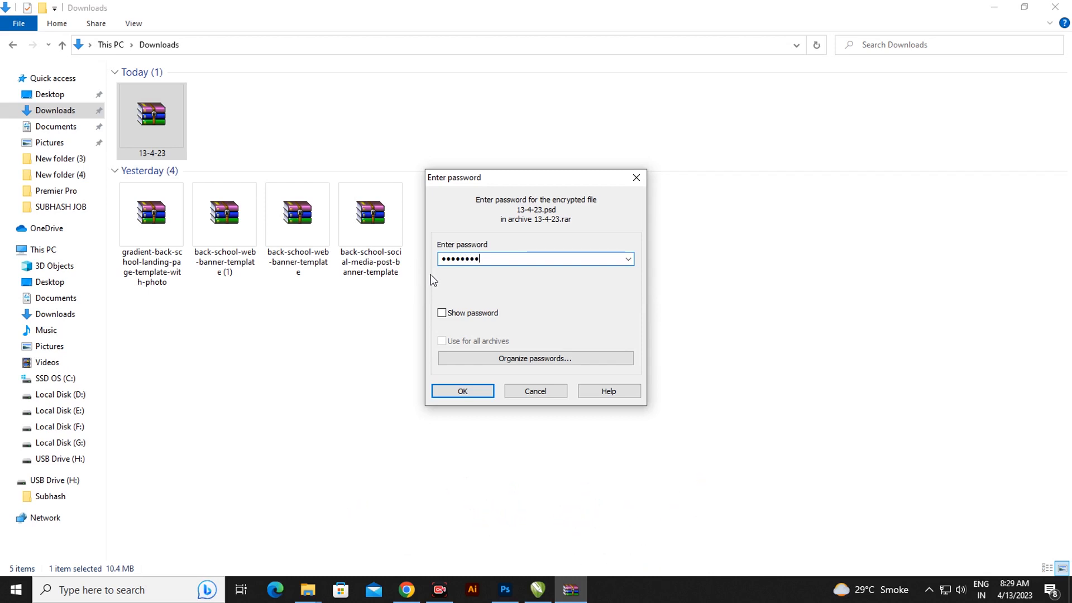
pyautogui.moveTo(479, 260); pyautogui.dragTo(383, 261)
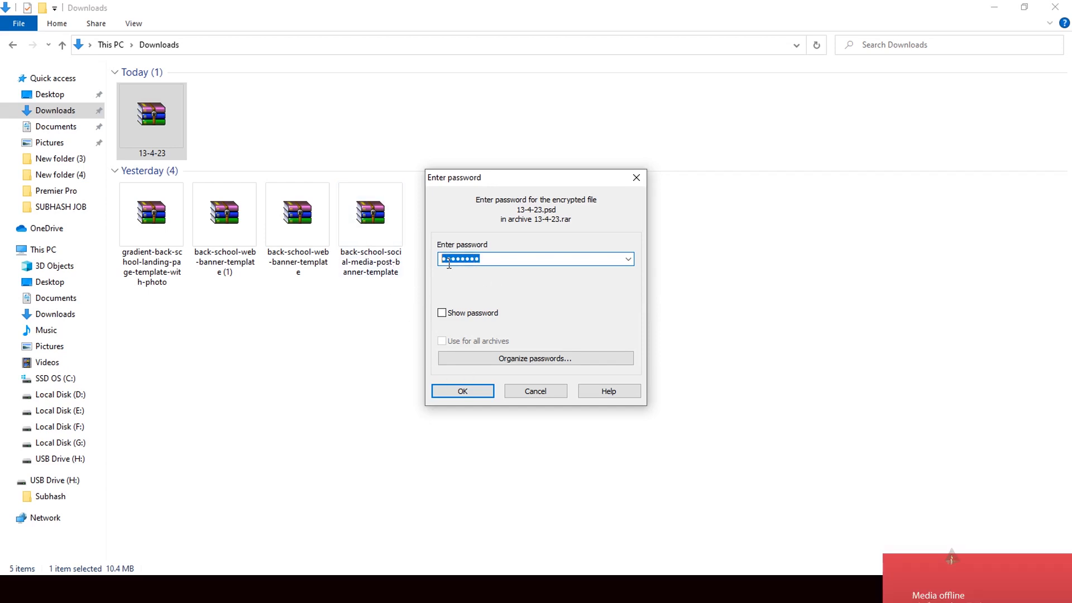
pyautogui.click(480, 395)
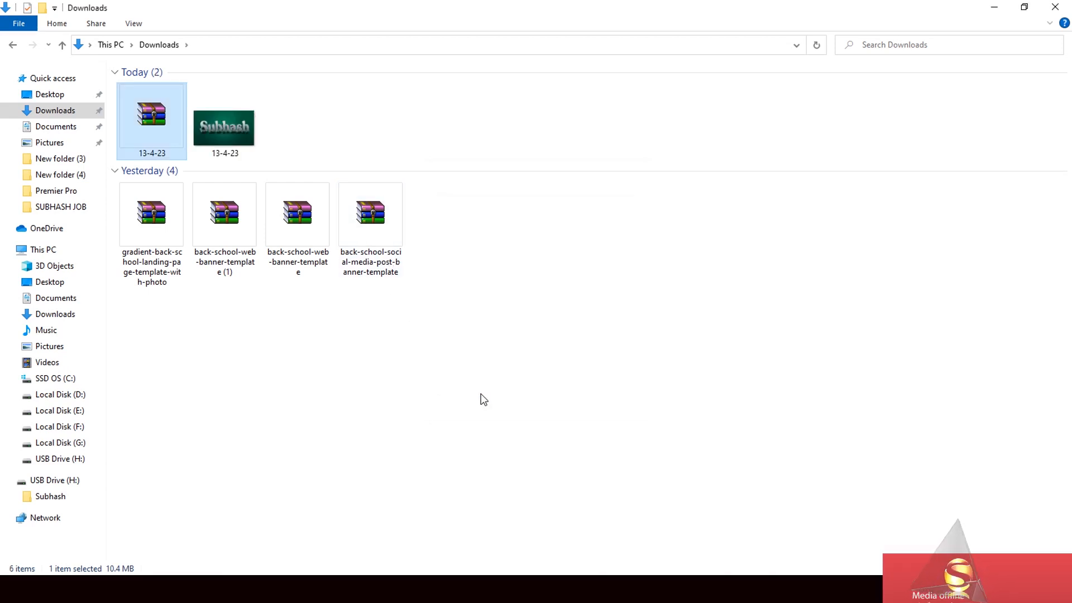
# Step: Open the extracted 13-4-23.psd file in Photoshop
pyautogui.click(233, 132)
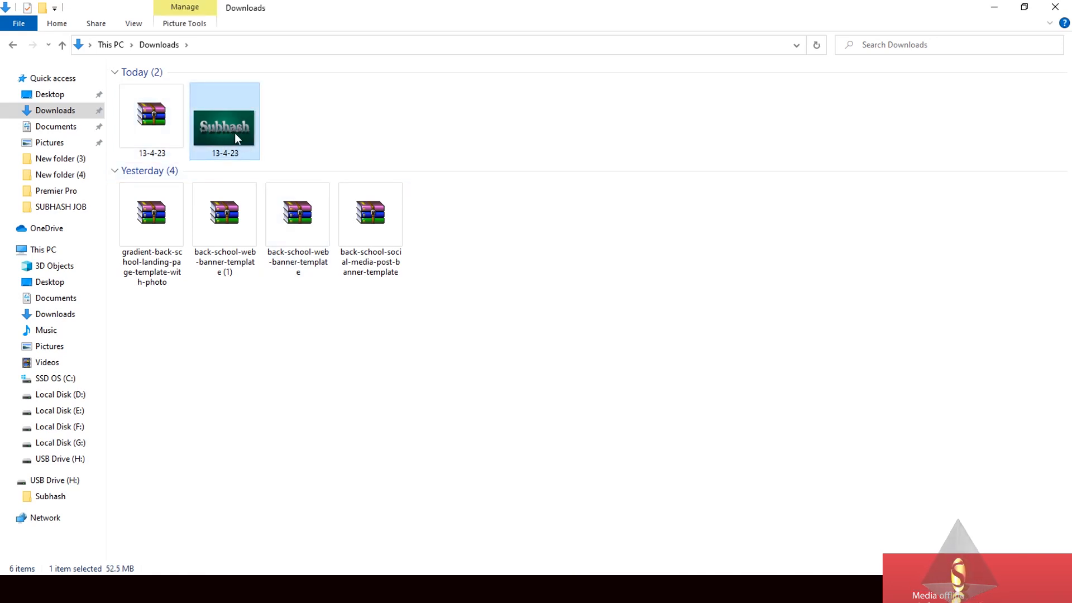
pyautogui.moveTo(231, 127); pyautogui.dragTo(447, 341)
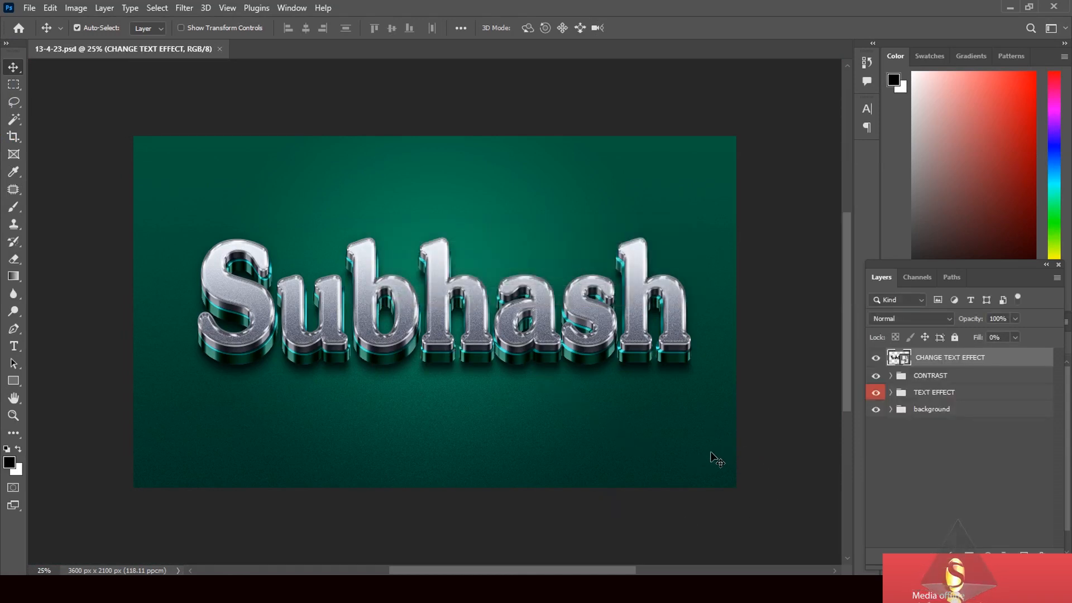
pyautogui.hotkey('ctrl', '+')
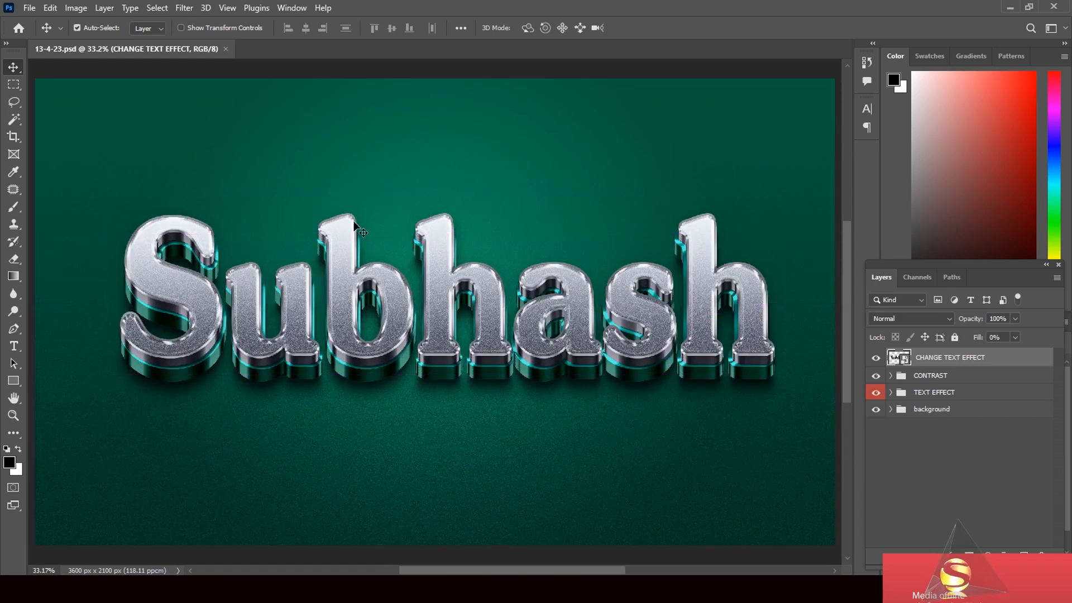
# Step: Replace the text inside the CHANGE TEXT EFFECT smart object with "Super" and move it to the middle of the canvas
pyautogui.doubleClick(905, 362)
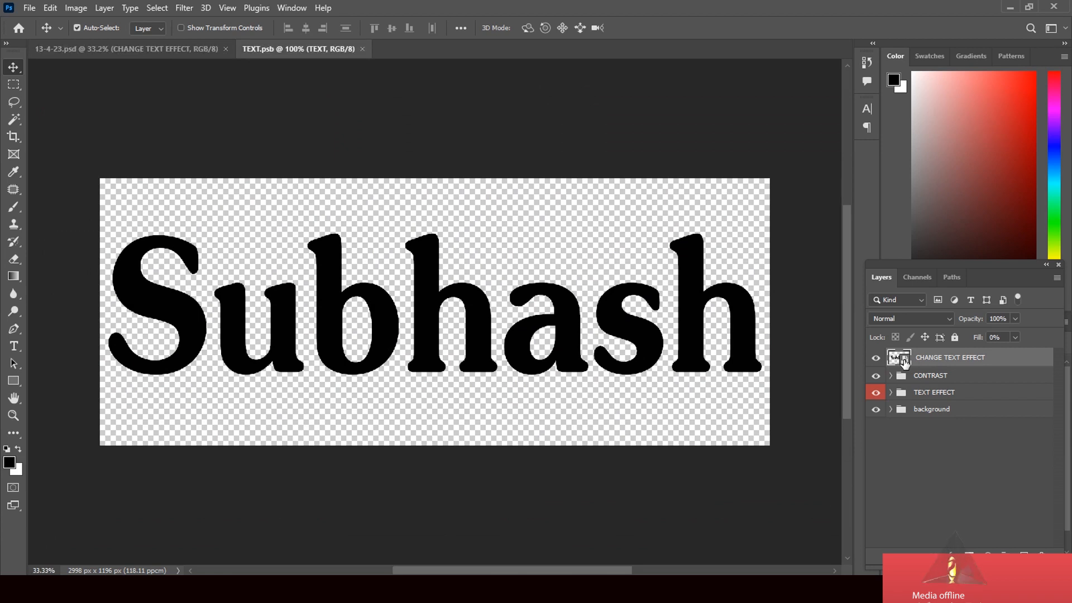
pyautogui.doubleClick(895, 359)
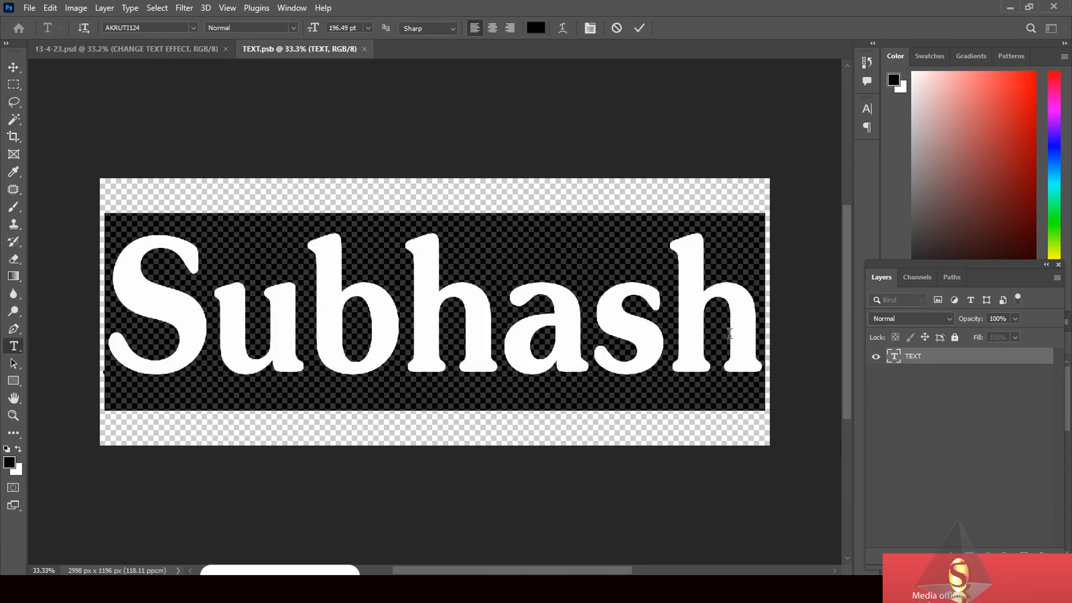
pyautogui.write('S')
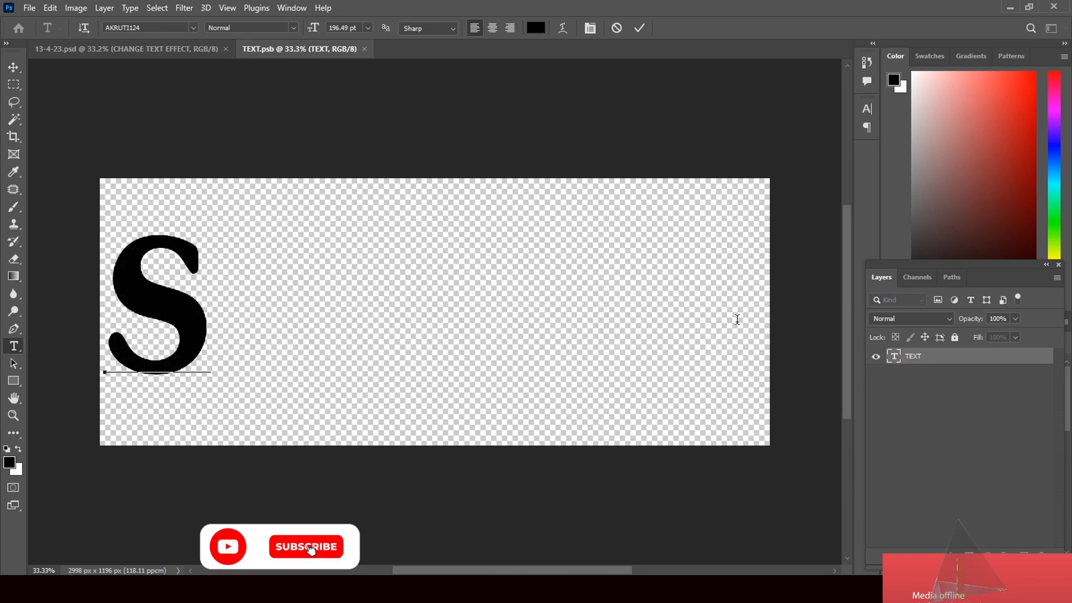
pyautogui.write('uper')
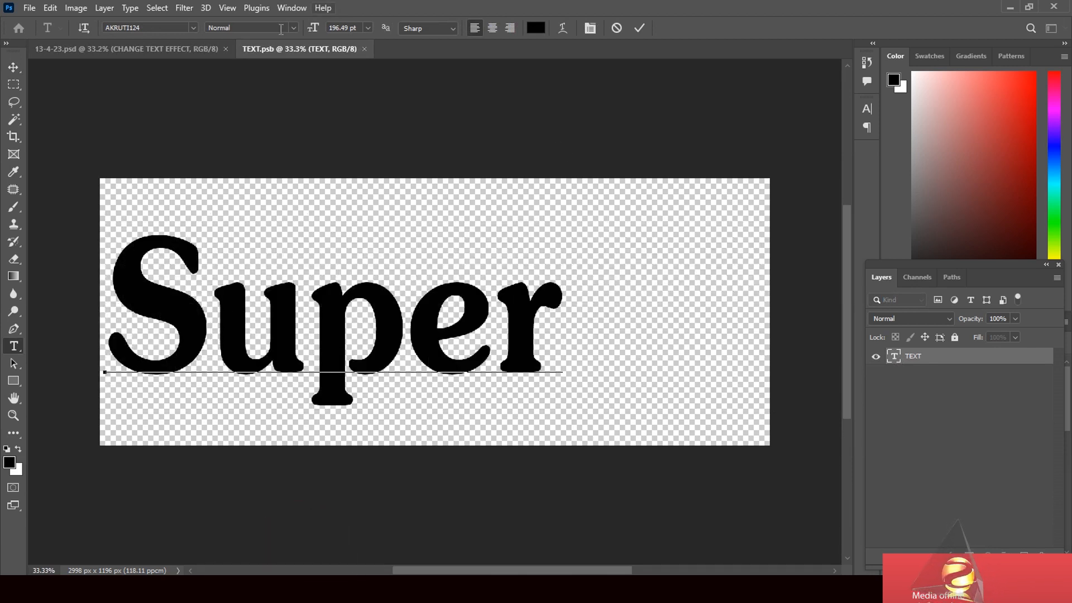
pyautogui.click(13, 67)
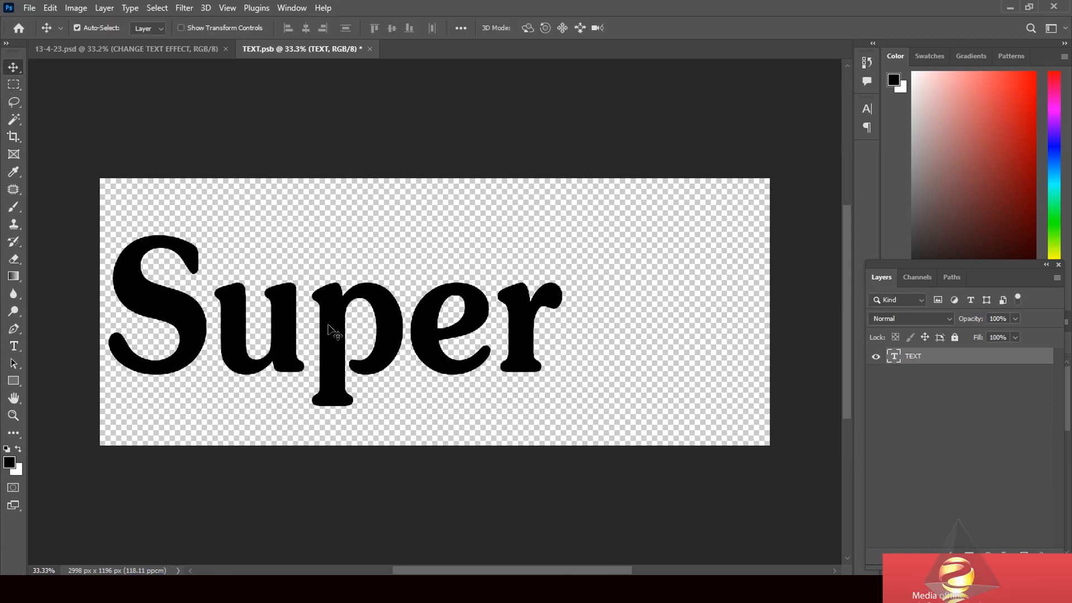
pyautogui.moveTo(329, 326); pyautogui.dragTo(438, 323)
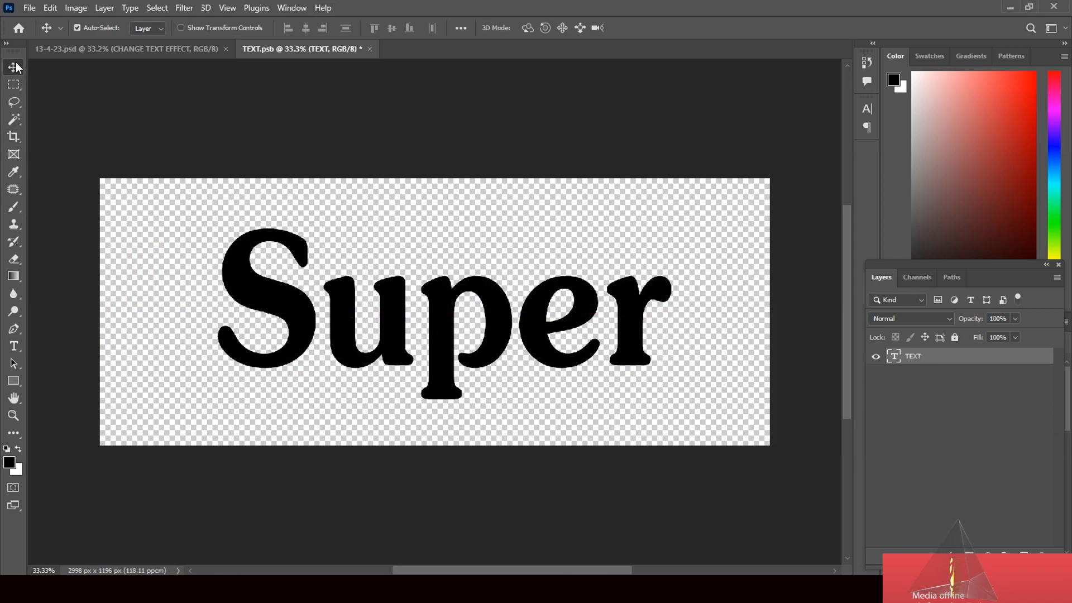
# Step: Choose AKRUTI124 for the "Super" text after previewing other fonts, and shift the text slightly down on the canvas
pyautogui.click(14, 346)
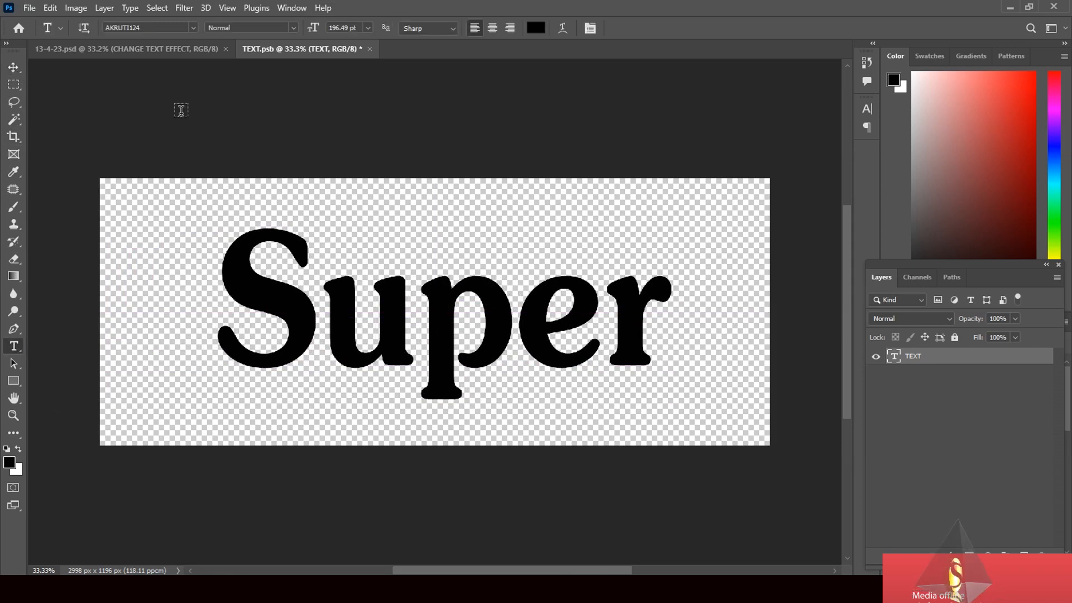
pyautogui.click(192, 28)
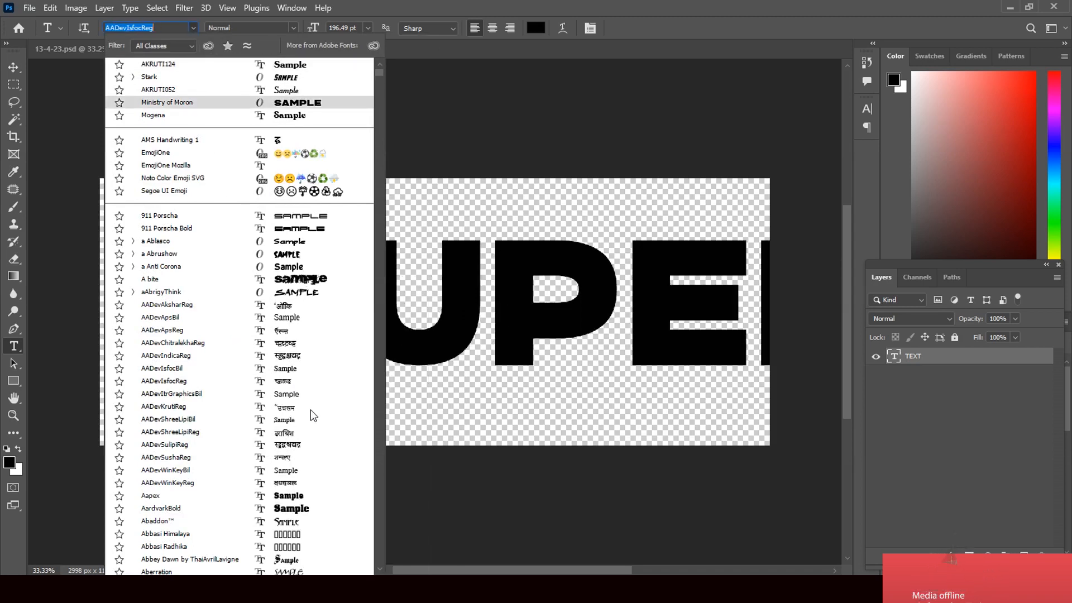
pyautogui.scroll(-5, 310, 410)
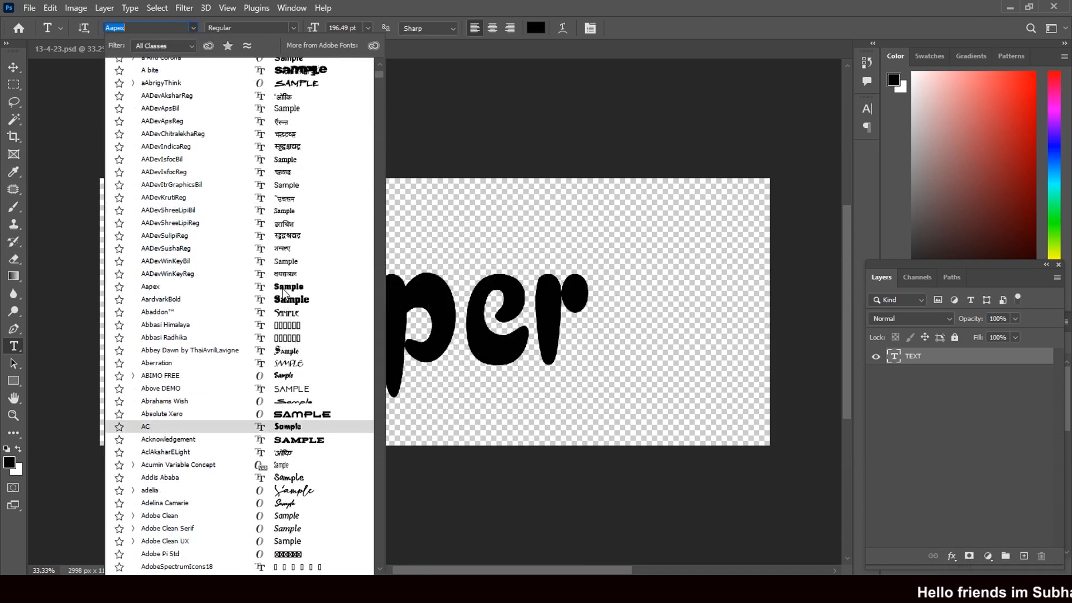
pyautogui.scroll(-3, 285, 296)
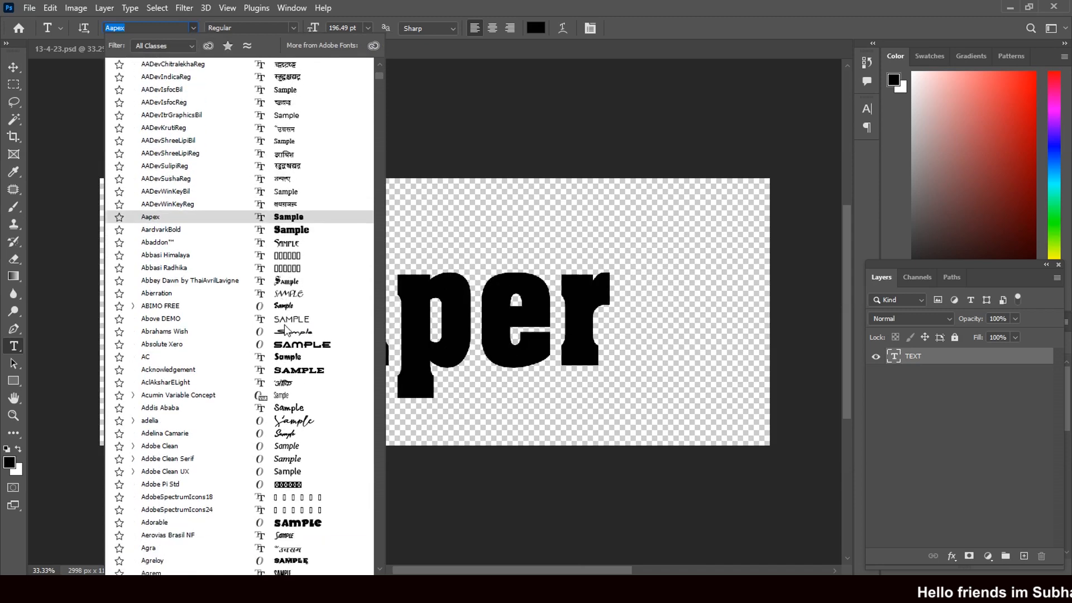
pyautogui.scroll(-1, 287, 332)
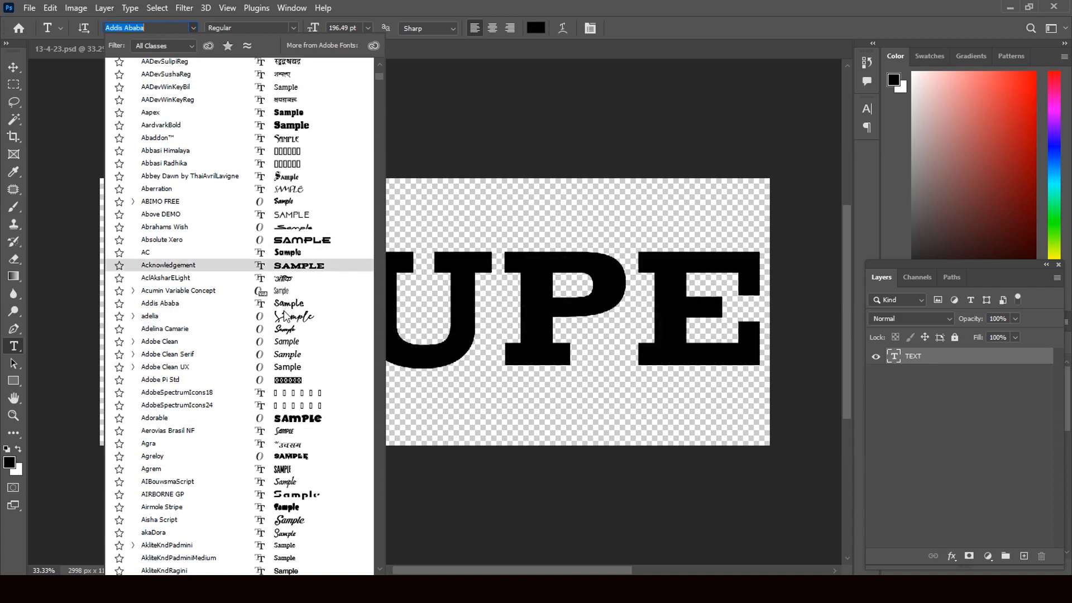
pyautogui.scroll(-1, 288, 306)
pyautogui.scroll(-5, 290, 299)
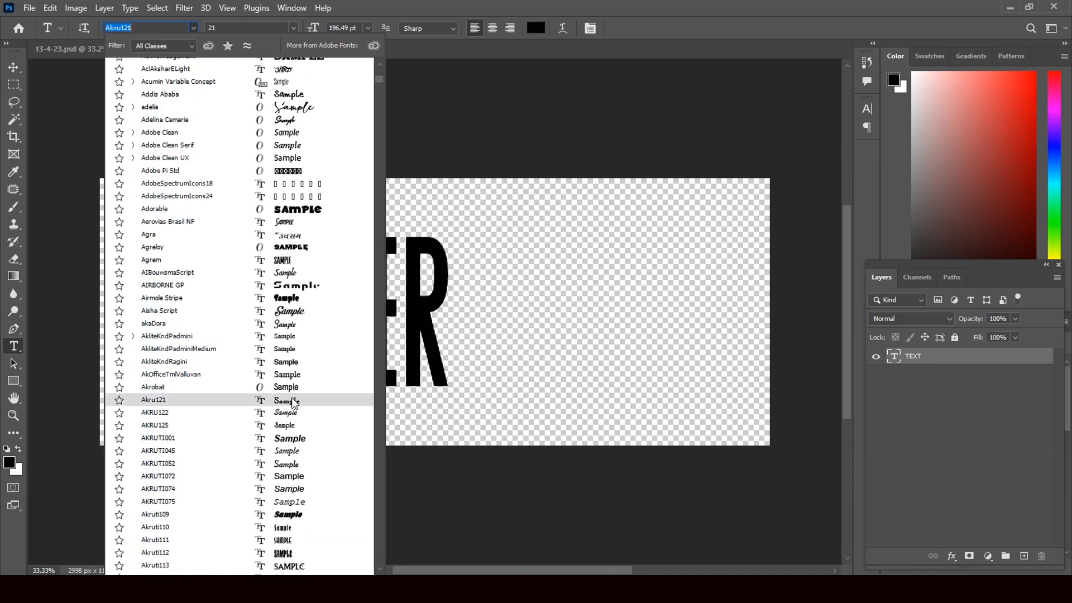
pyautogui.scroll(-2, 289, 406)
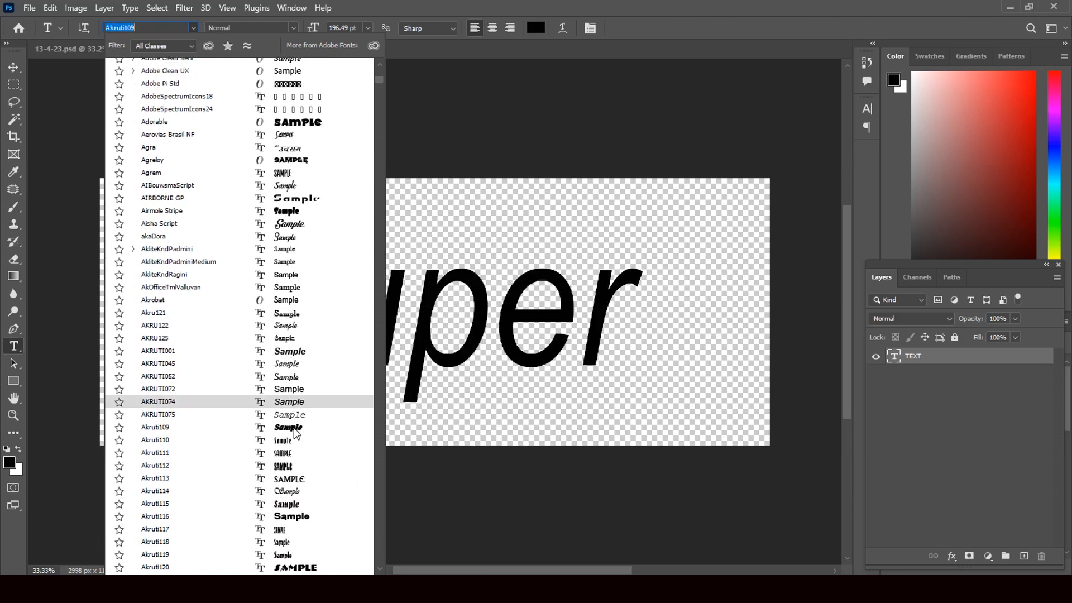
pyautogui.scroll(-3, 296, 434)
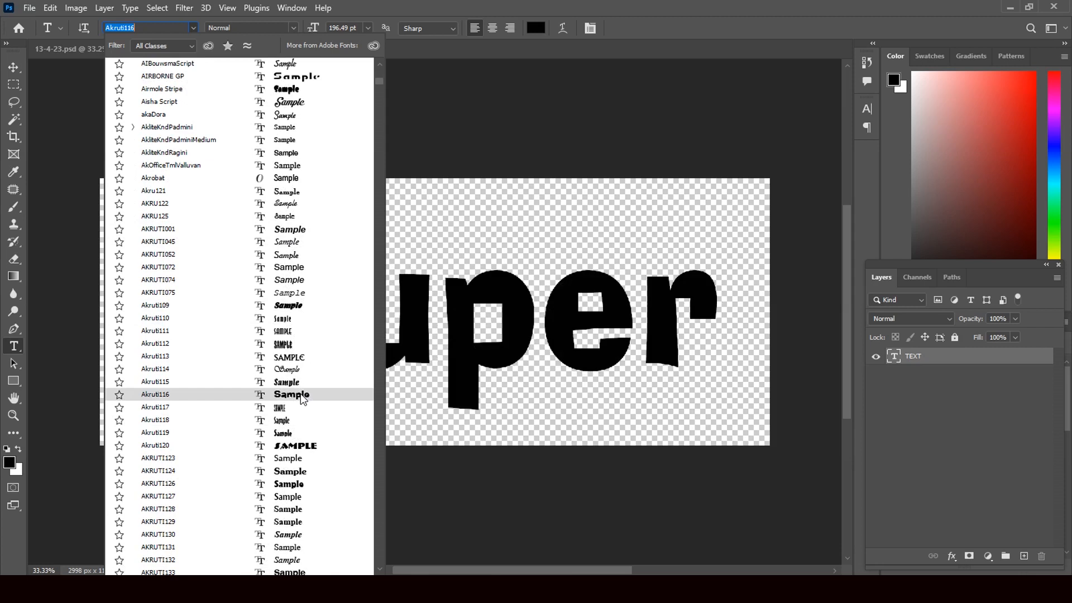
pyautogui.scroll(-3, 301, 398)
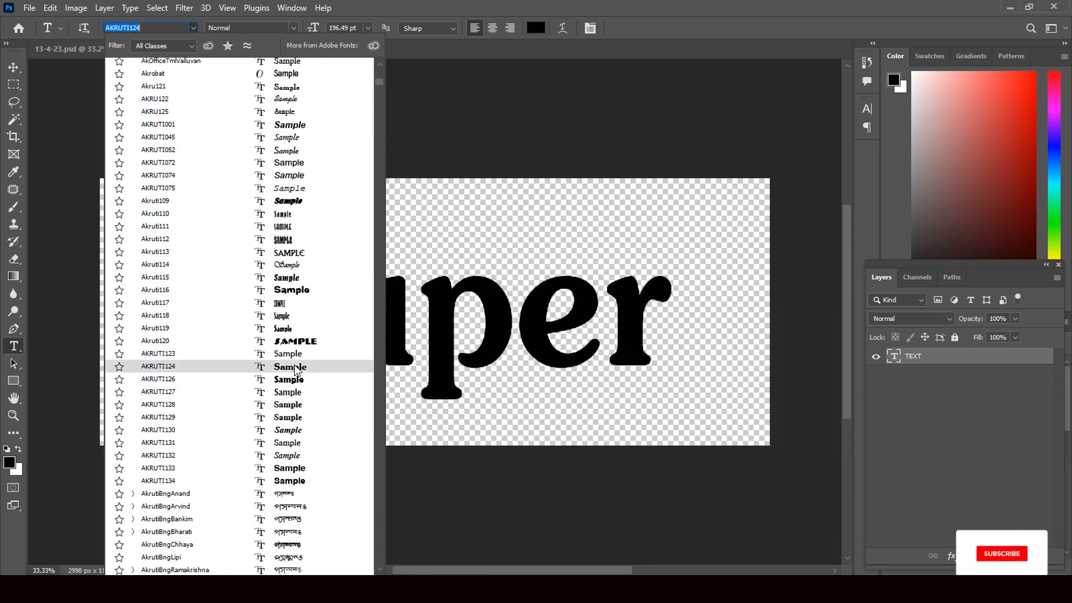
pyautogui.click(296, 371)
pyautogui.click(13, 67)
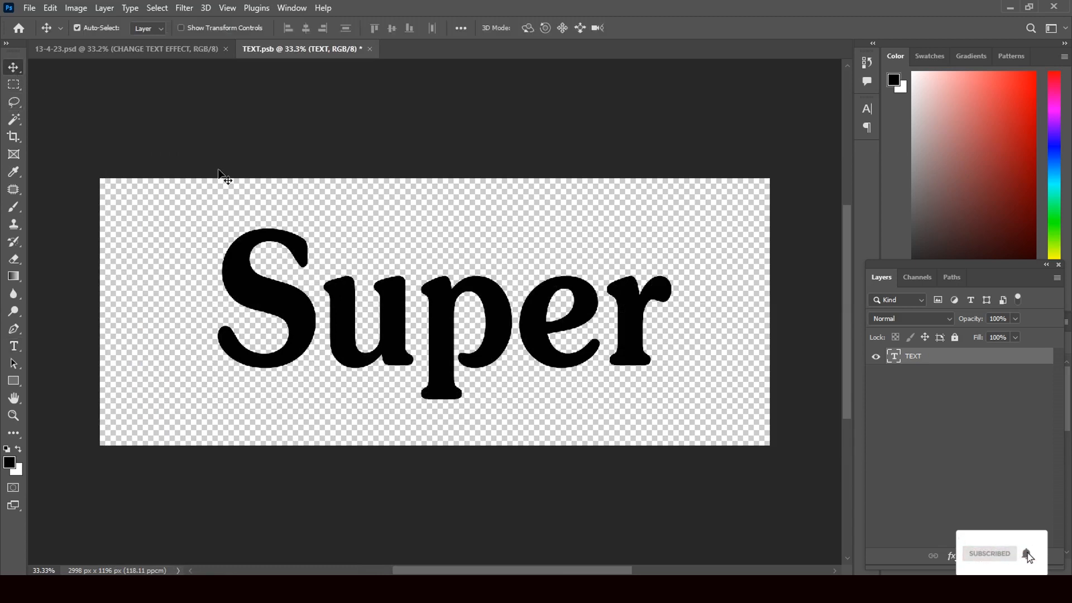
pyautogui.moveTo(445, 341); pyautogui.dragTo(444, 347)
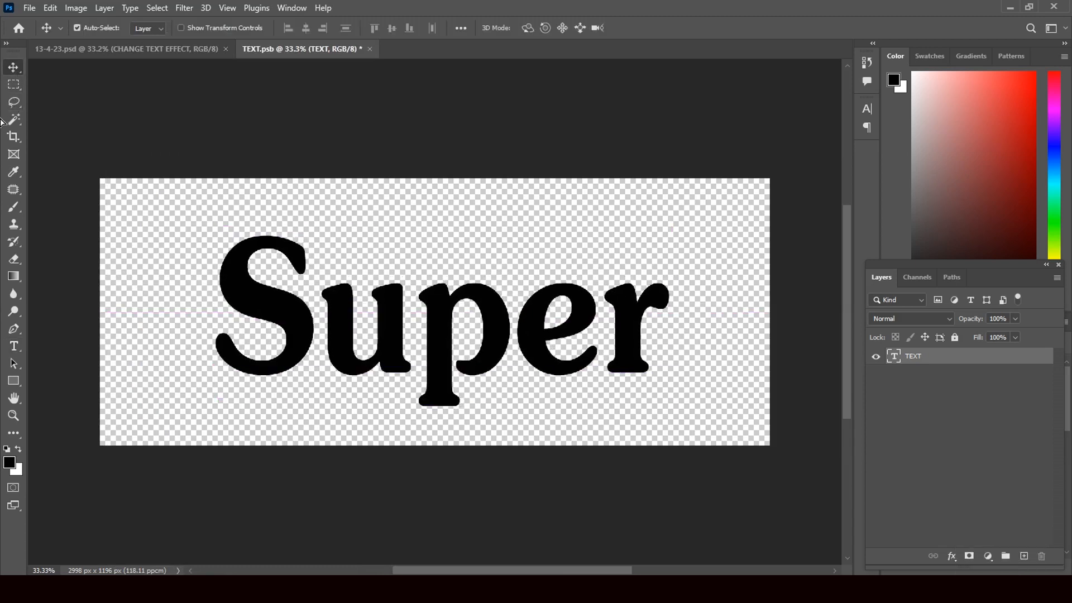
# Step: Warp the "Super" text with the horizontal Arc style, adding a slight upward bend and distortion that enlarges its left end
pyautogui.click(16, 347)
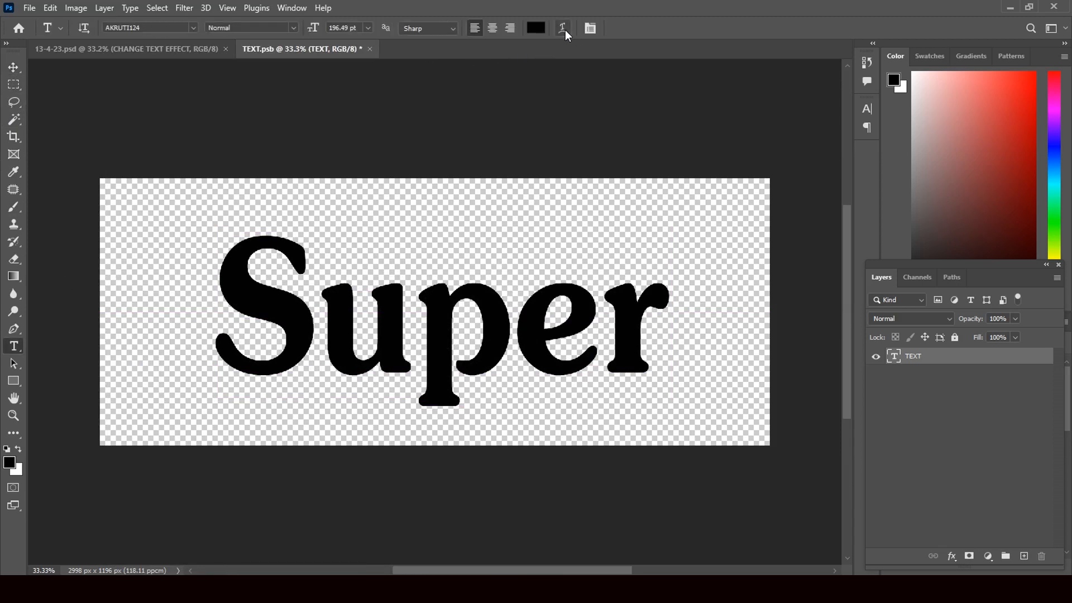
pyautogui.click(564, 28)
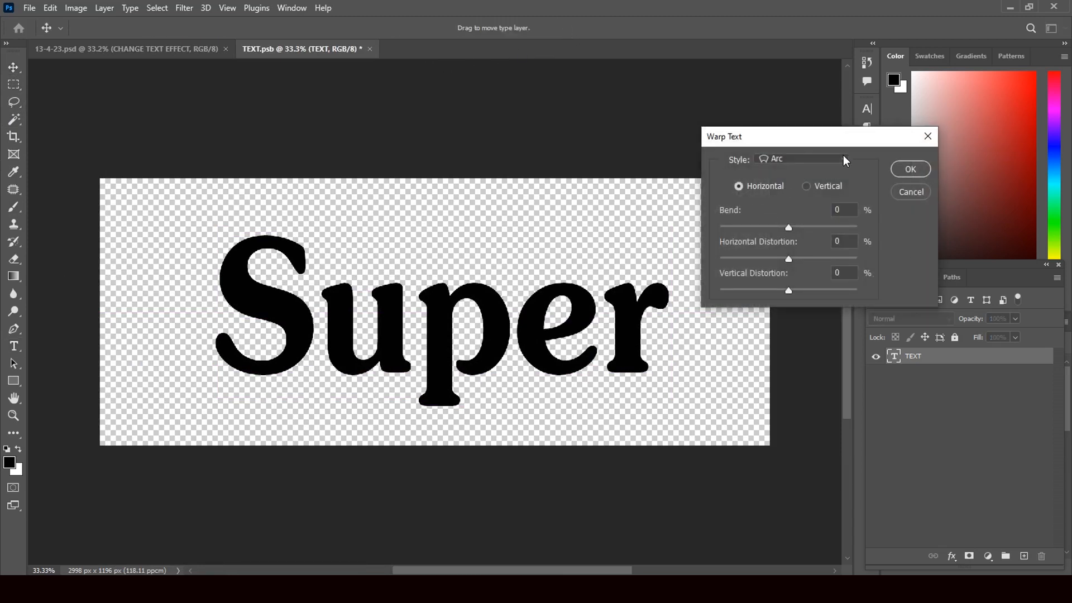
pyautogui.click(843, 160)
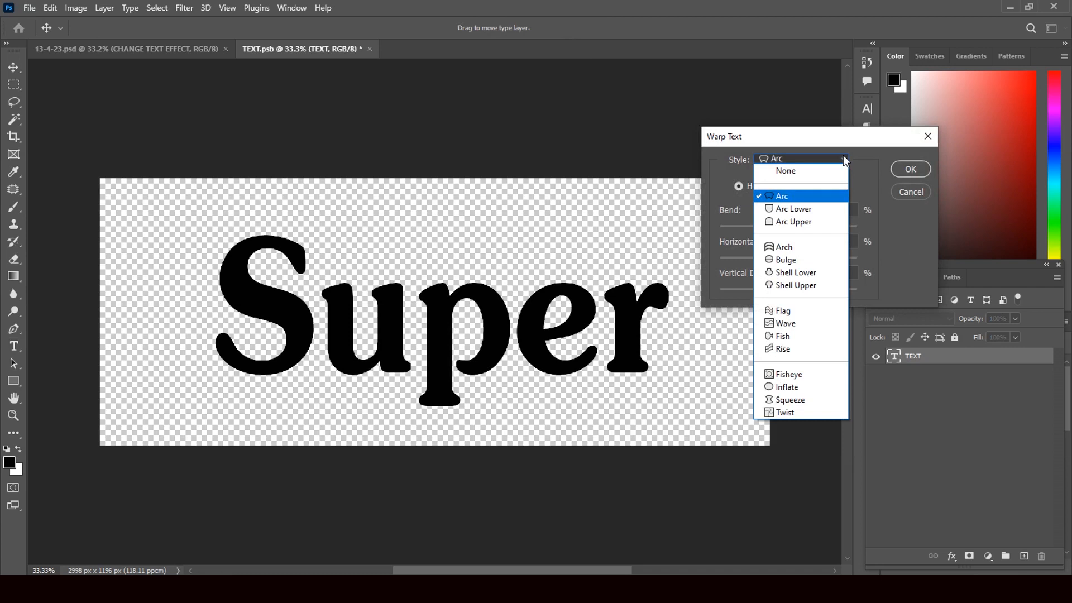
pyautogui.click(843, 155)
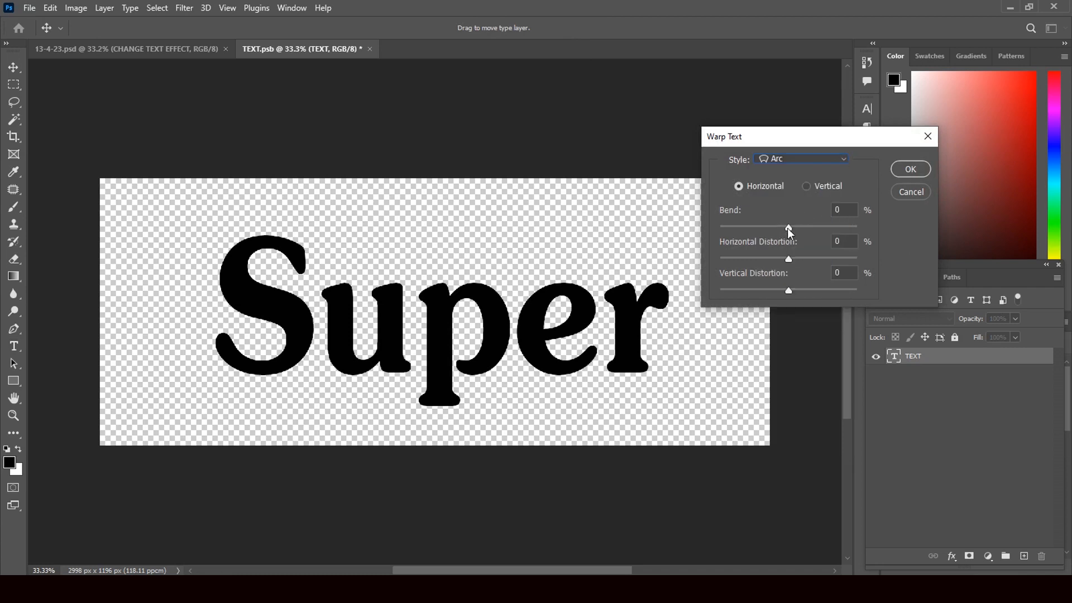
pyautogui.moveTo(789, 227); pyautogui.dragTo(786, 290)
pyautogui.click(911, 168)
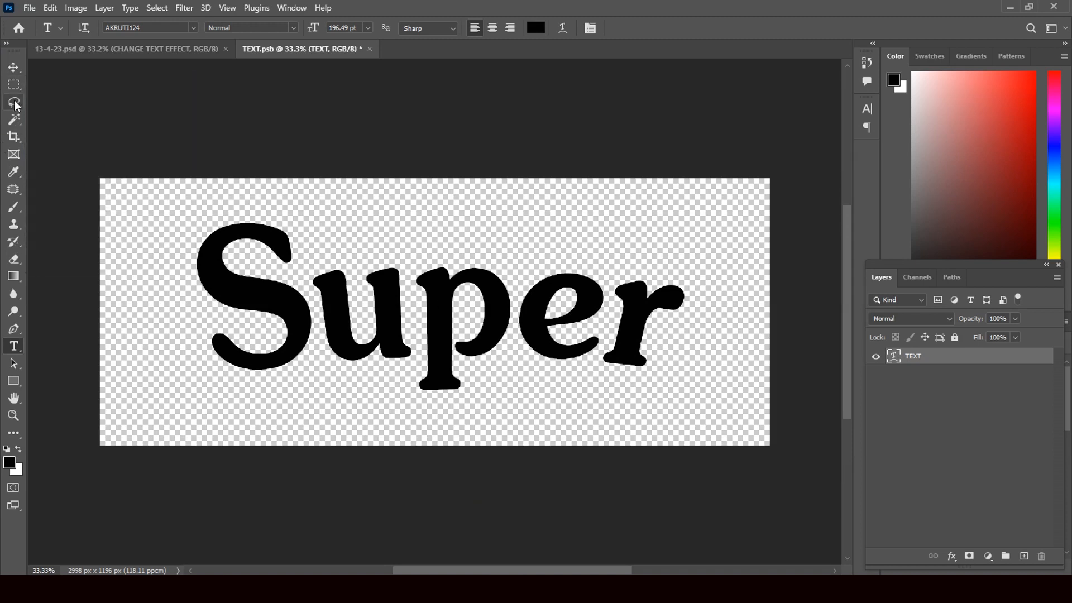
pyautogui.click(14, 66)
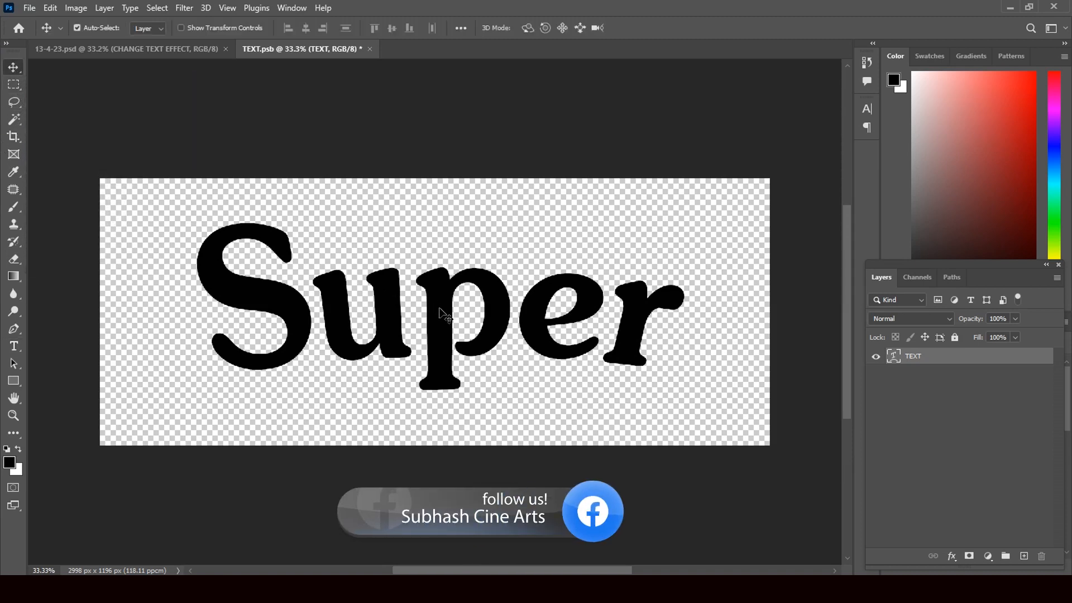
# Step: Shift the "Super" text slightly down, then save and close the TEXT.psb smart object to update the 3D effect
pyautogui.moveTo(441, 315); pyautogui.dragTo(440, 312)
pyautogui.click(369, 49)
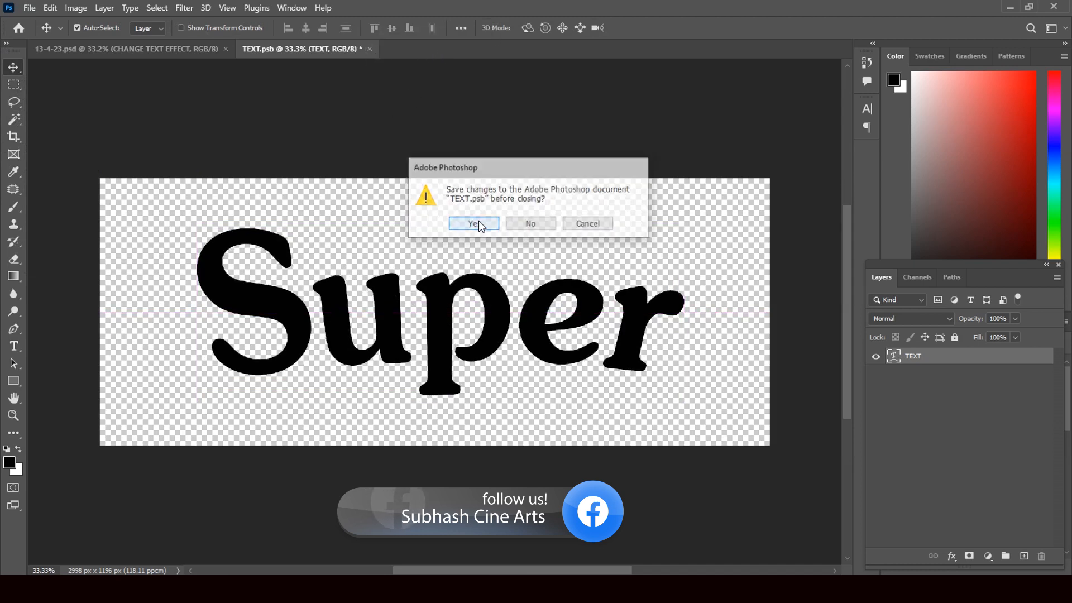
pyautogui.click(479, 223)
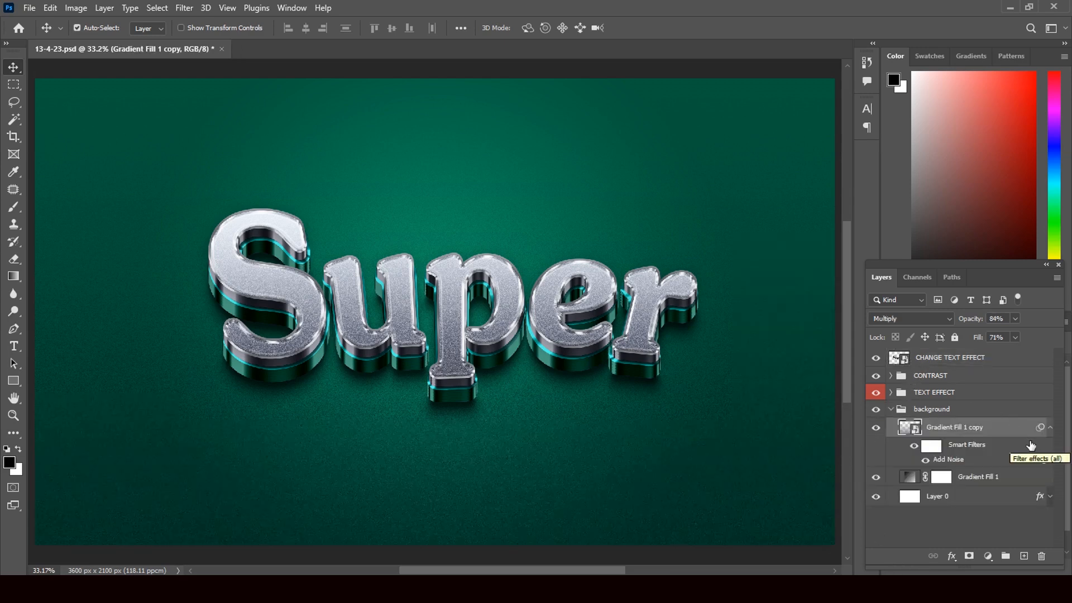
# Step: Change the Color Overlay of the STROKE group inside TEXT EFFECT to a very light blue-grey, trying a few shades first
pyautogui.click(890, 393)
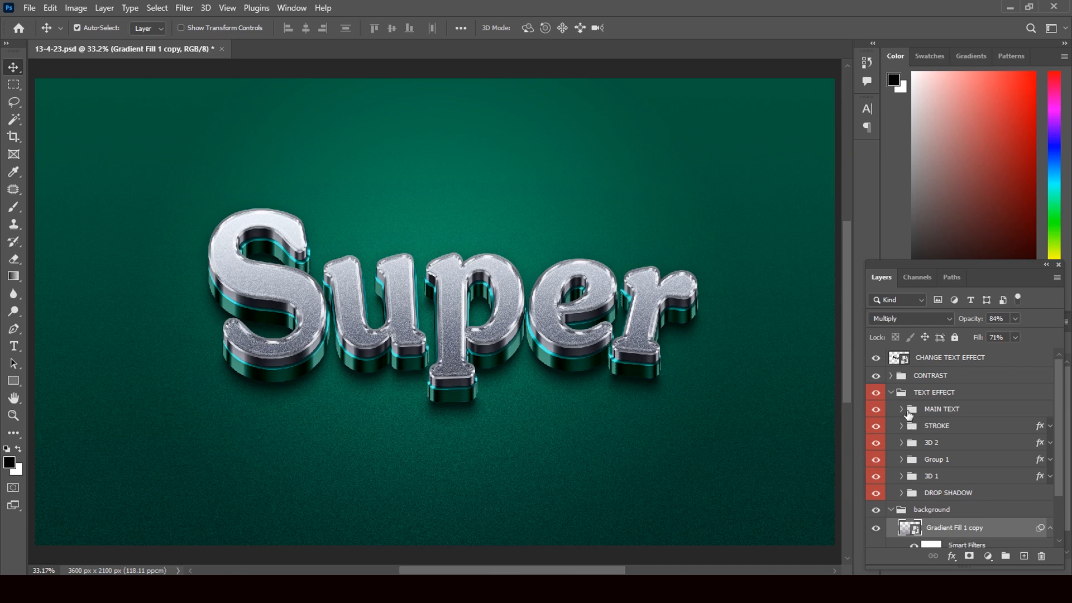
pyautogui.click(1039, 428)
pyautogui.press('h')
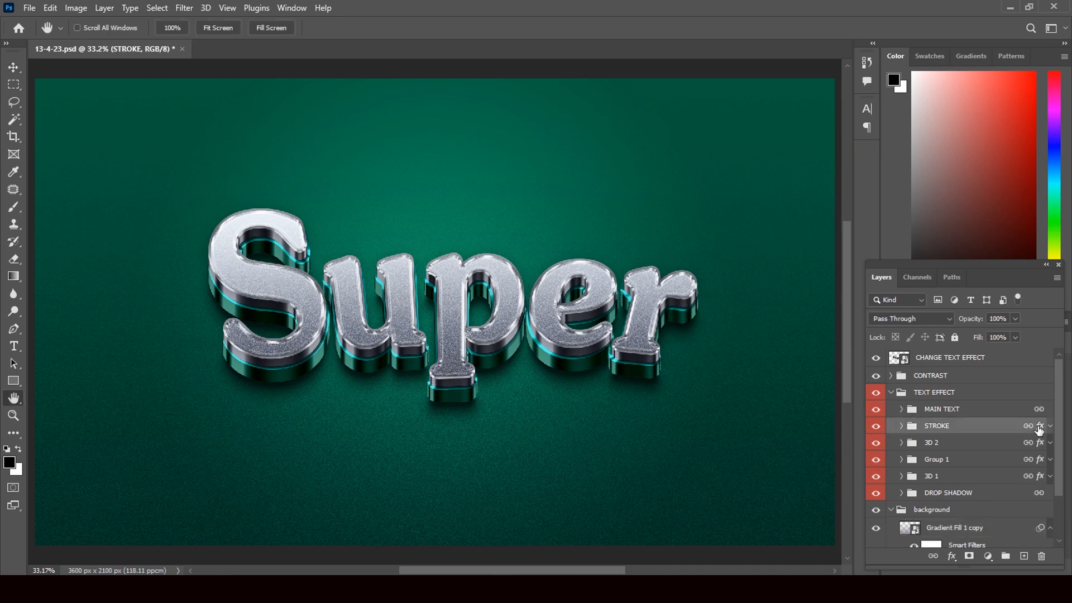
pyautogui.doubleClick(1039, 431)
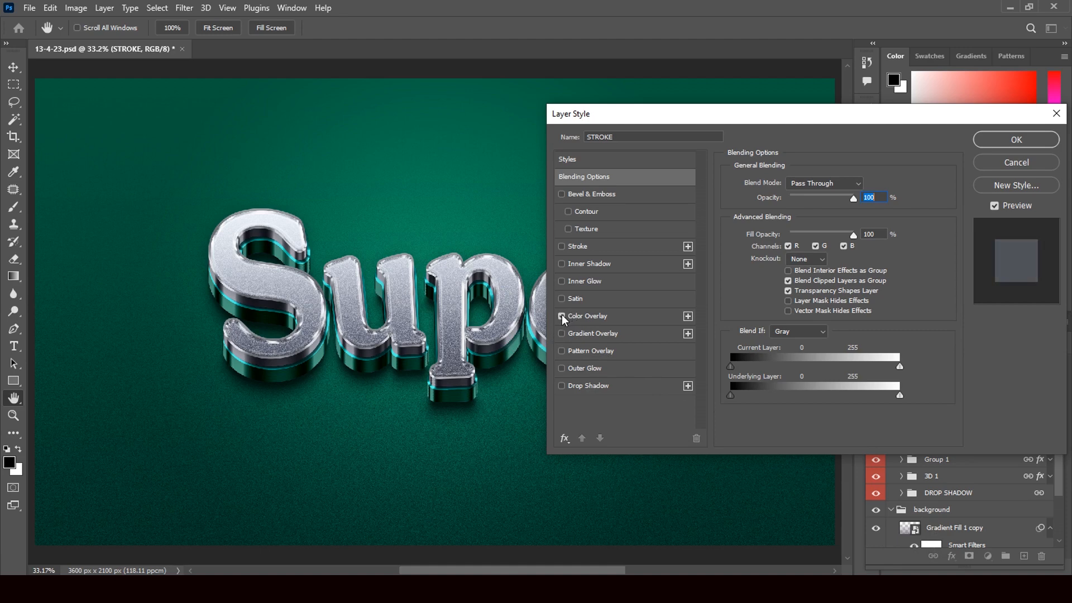
pyautogui.click(601, 316)
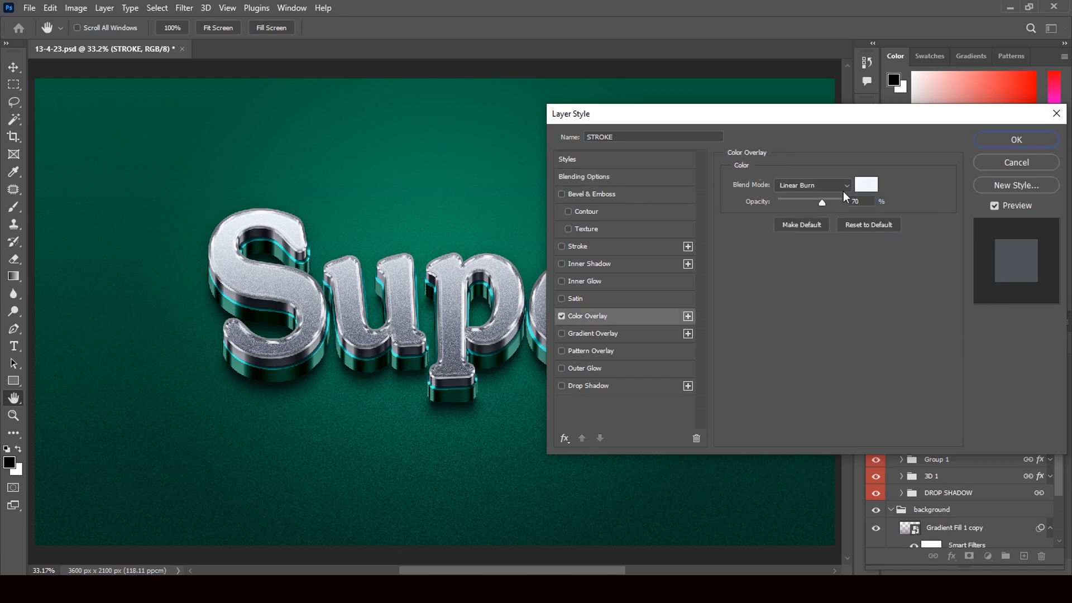
pyautogui.click(868, 184)
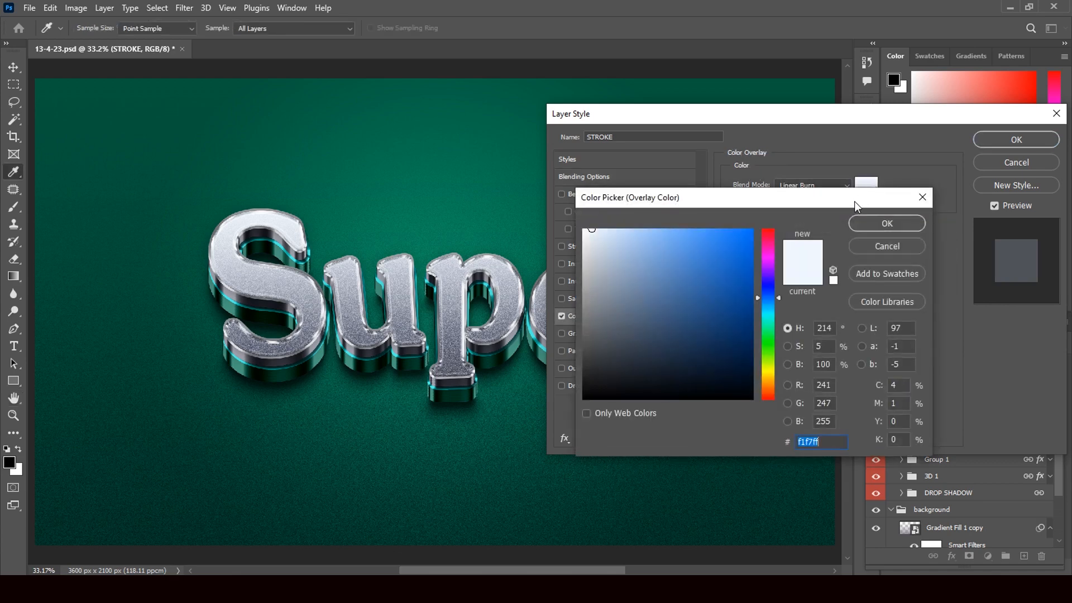
pyautogui.click(585, 236)
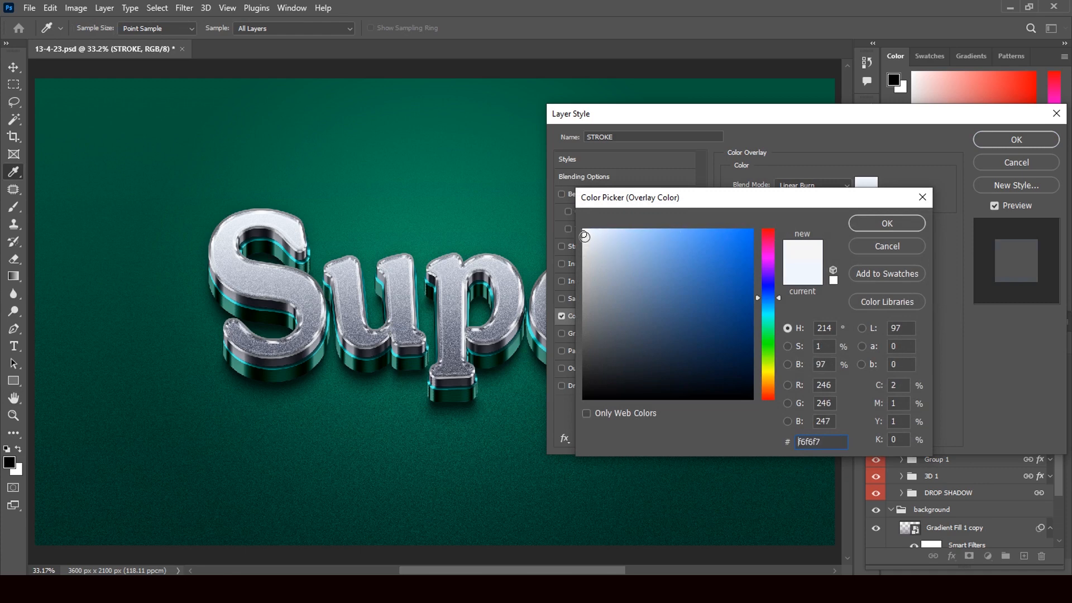
pyautogui.click(620, 239)
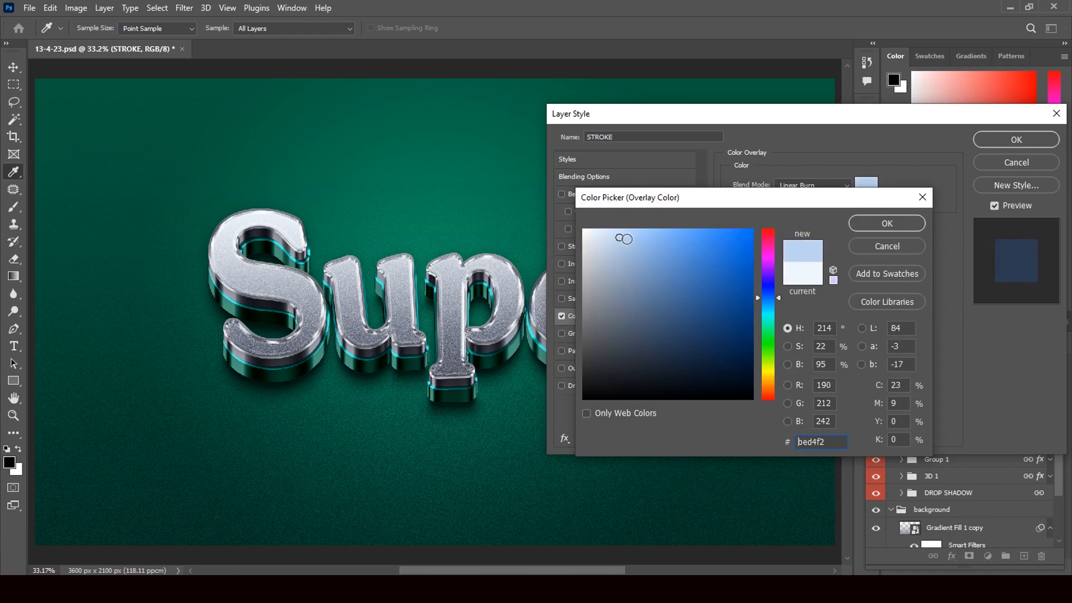
pyautogui.click(589, 235)
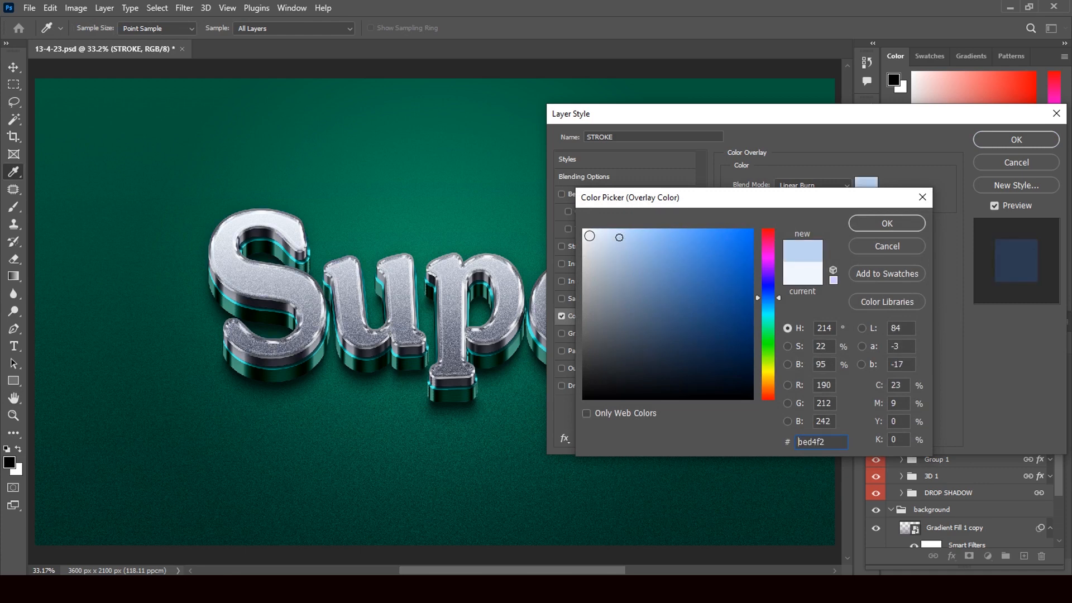
pyautogui.click(884, 224)
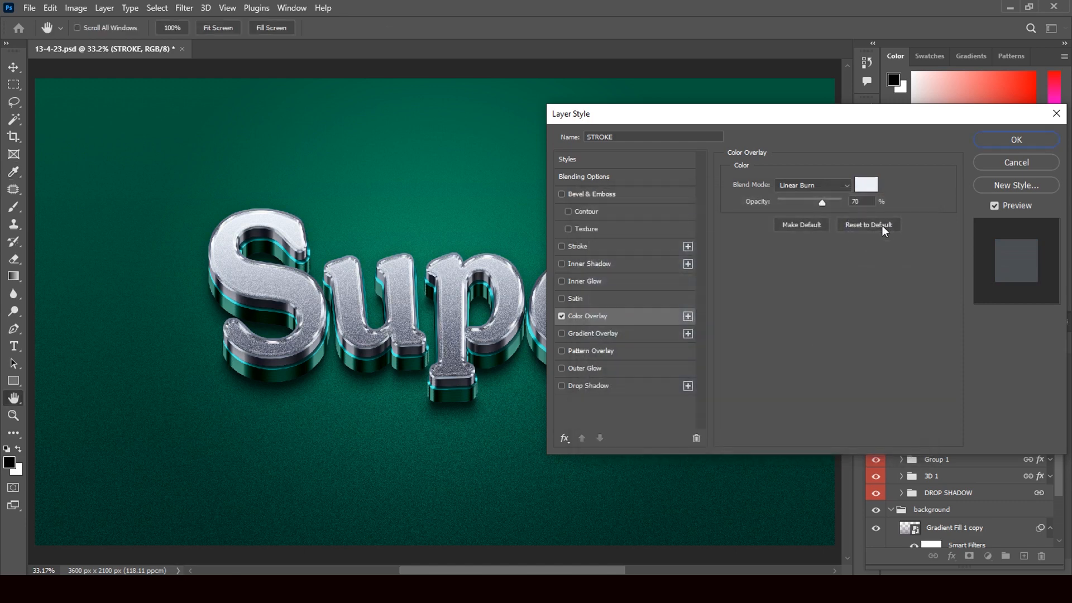
pyautogui.click(1014, 141)
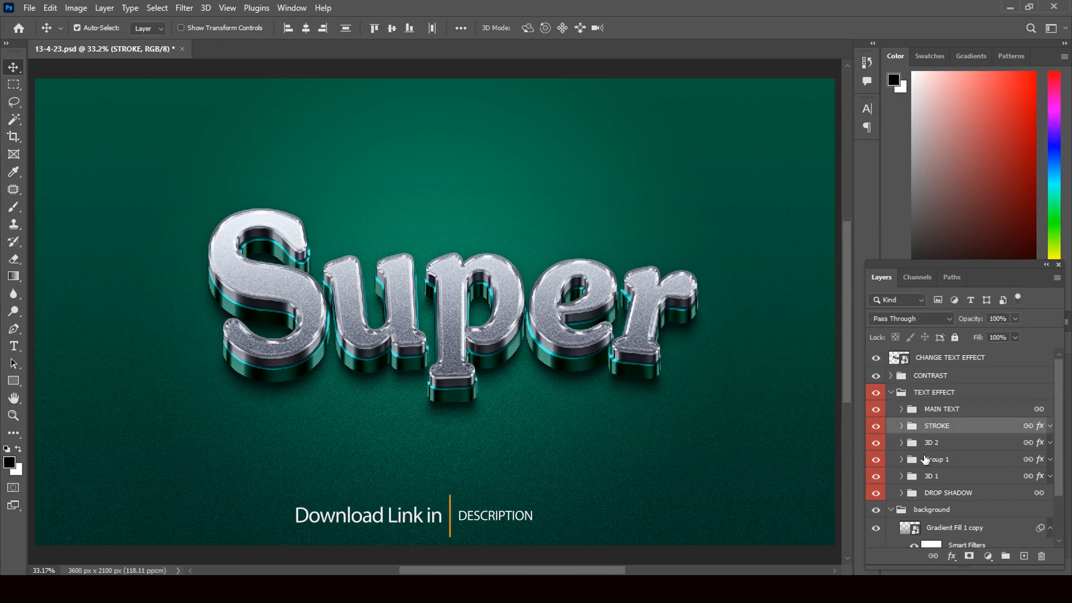
# Step: Set the Bevel & Emboss size of TEXT copy 25 in the 3D 2 group to 87 px and turn off its Color Overlay
pyautogui.click(901, 443)
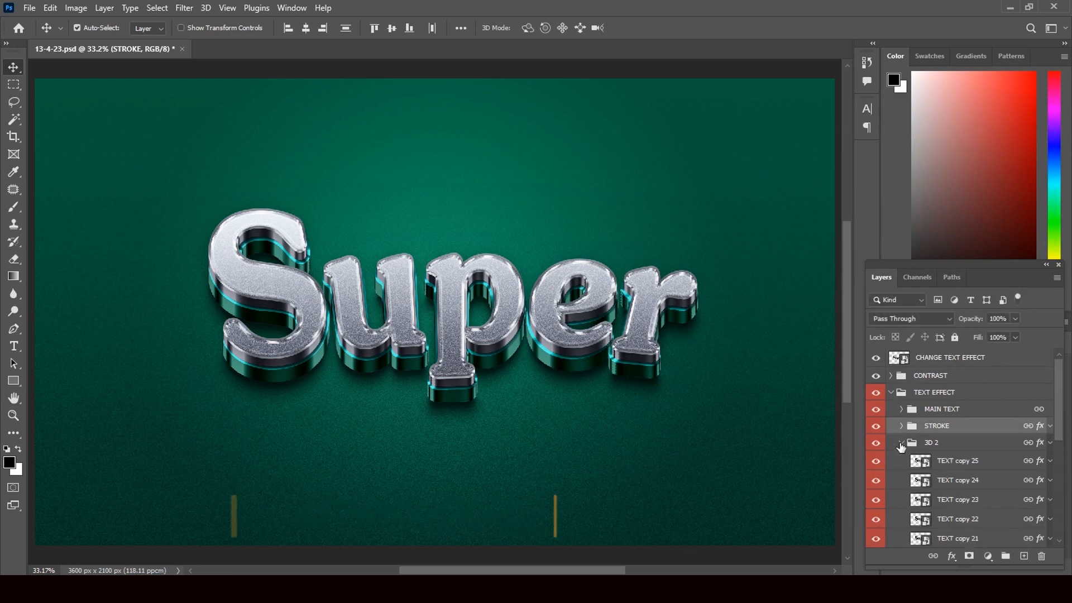
pyautogui.click(1035, 466)
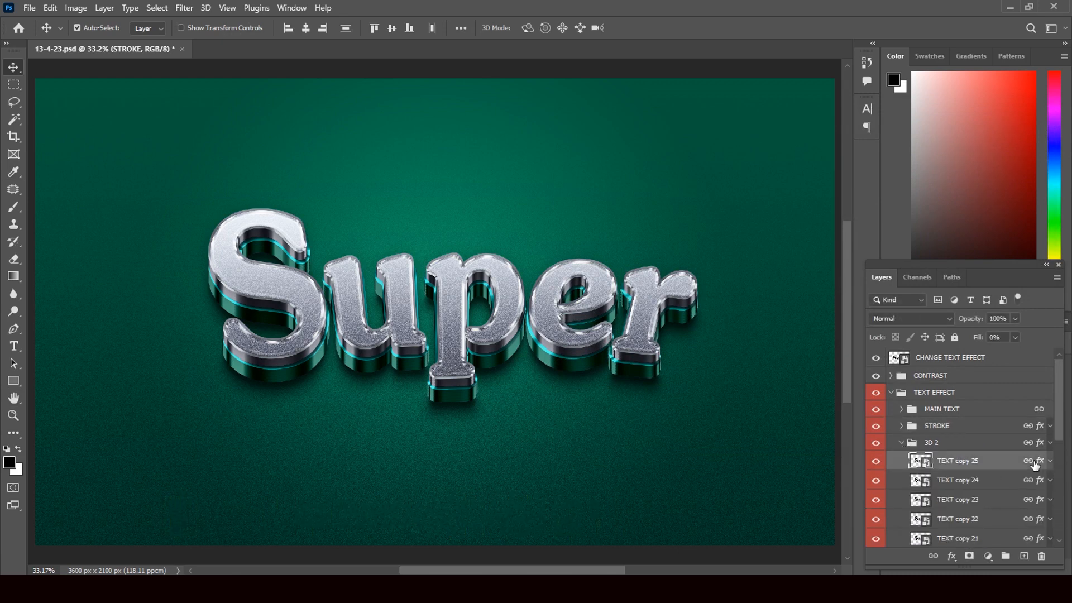
pyautogui.press('h')
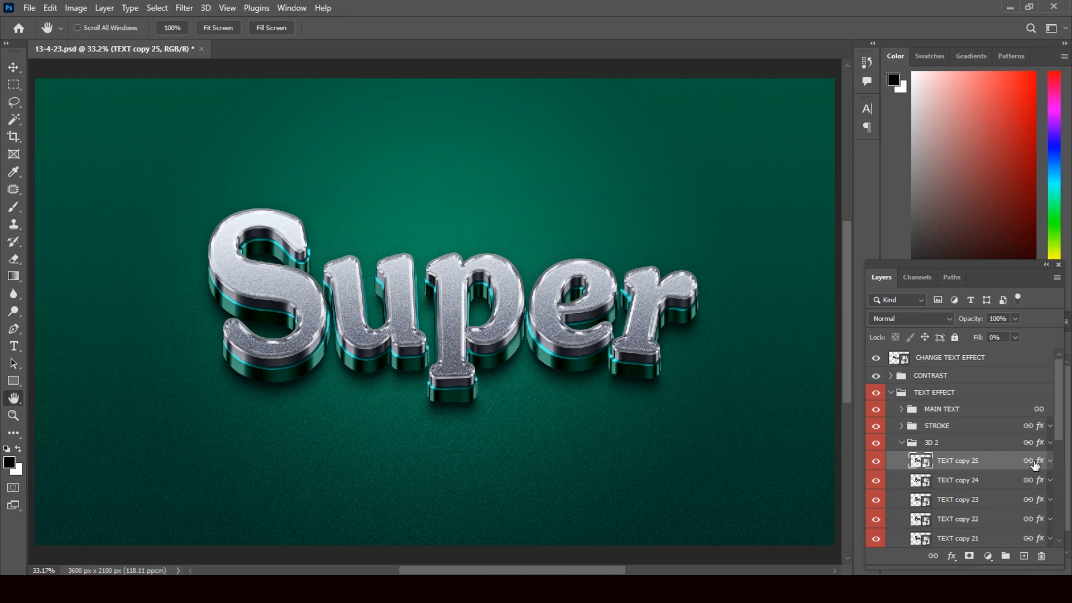
pyautogui.doubleClick(1035, 466)
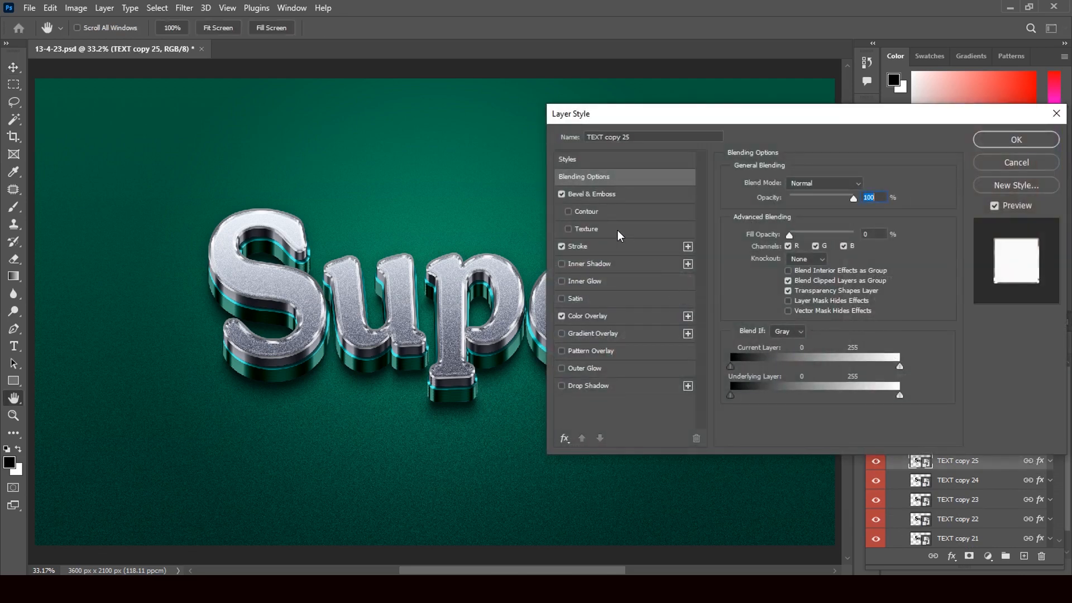
pyautogui.click(601, 195)
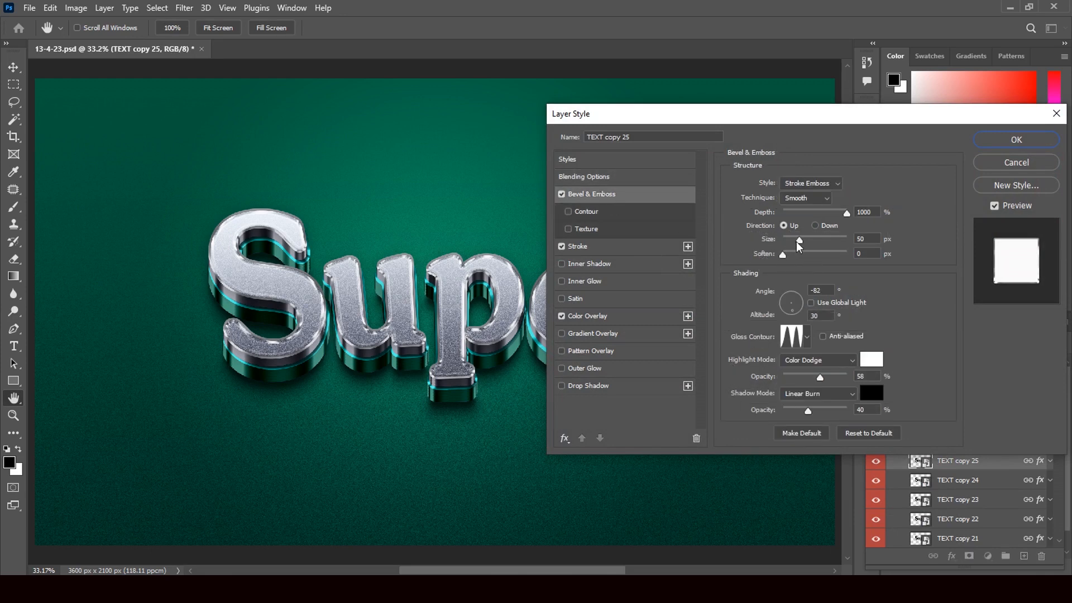
pyautogui.moveTo(798, 241); pyautogui.dragTo(809, 246)
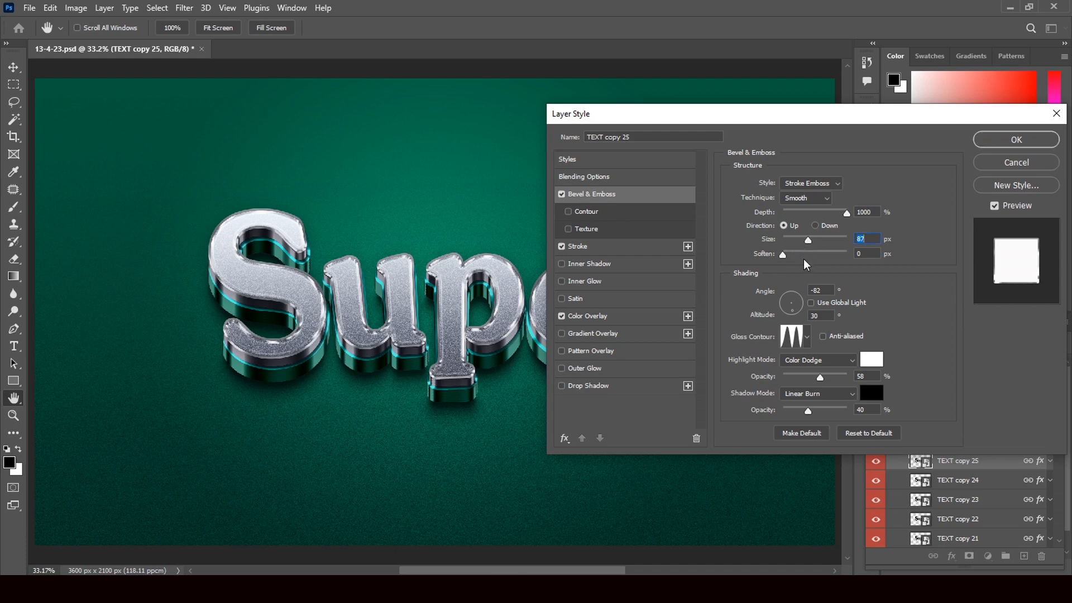
pyautogui.click(576, 317)
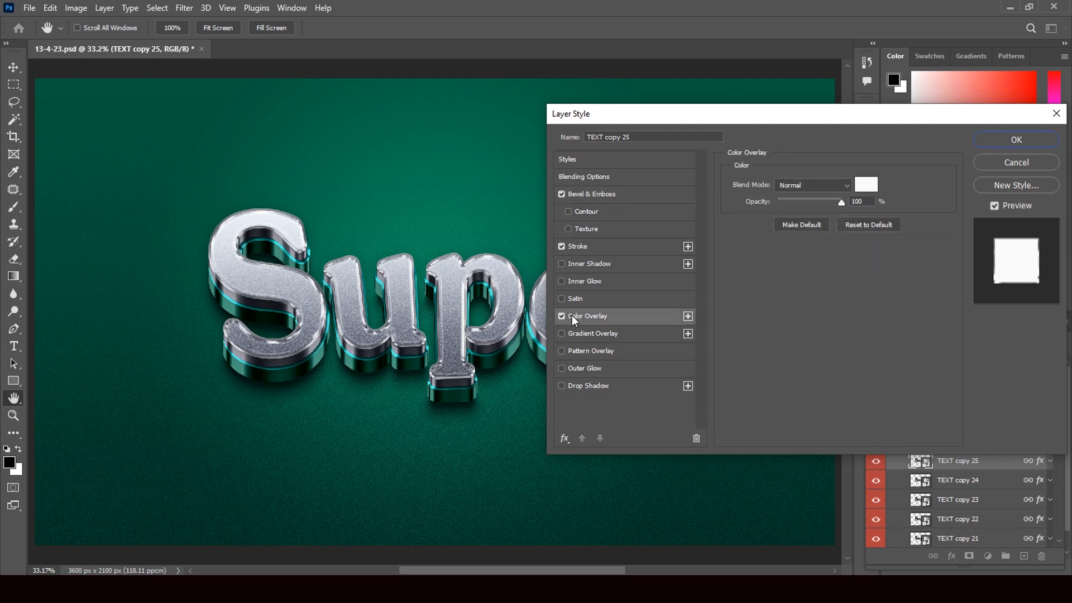
pyautogui.click(562, 316)
pyautogui.click(1018, 141)
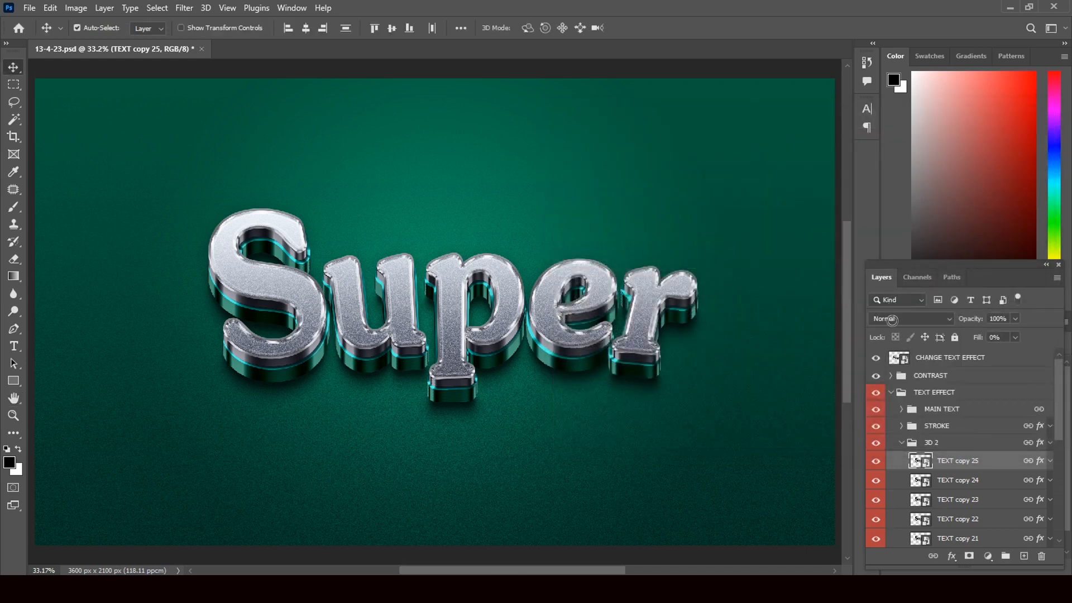
# Step: Check the layer style of TEXT copy 24, look through the other layers in the 3D 2 group and collapse it
pyautogui.click(1038, 483)
pyautogui.press('h')
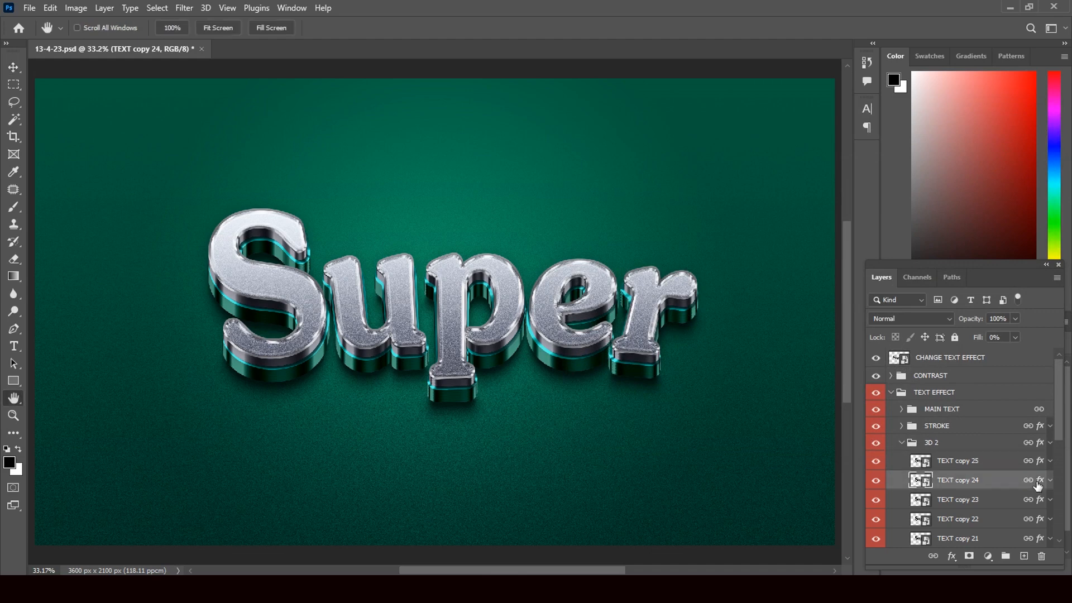
pyautogui.doubleClick(1038, 484)
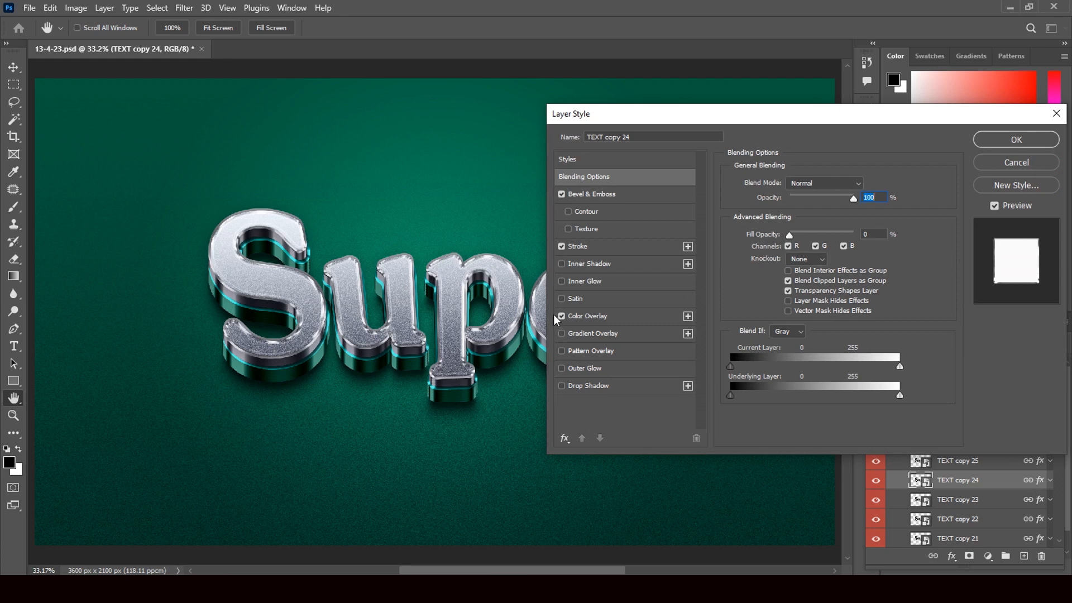
pyautogui.click(1015, 162)
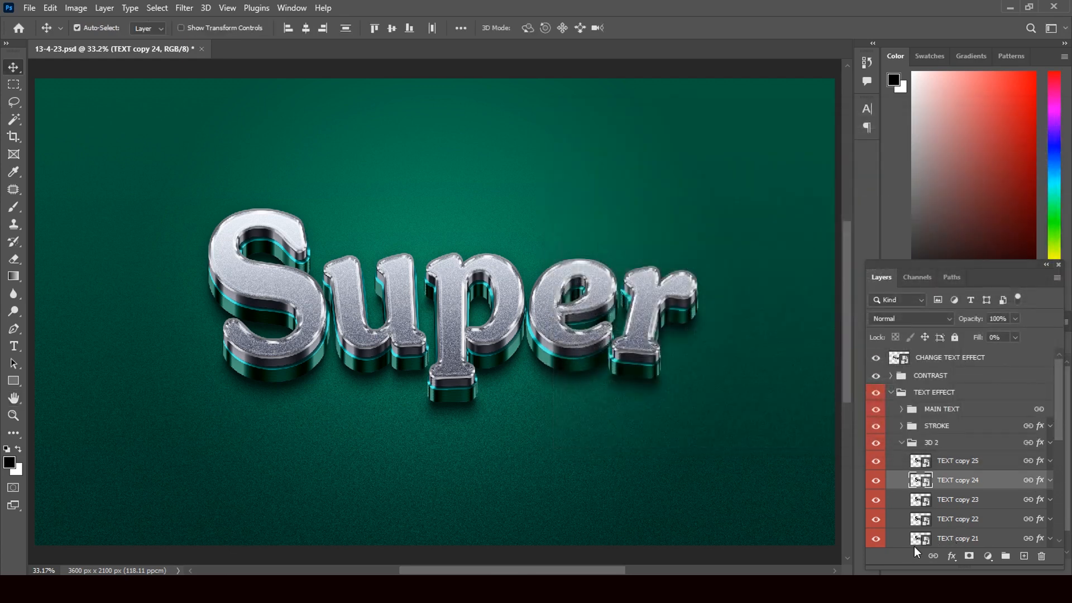
pyautogui.moveTo(1057, 426); pyautogui.dragTo(1057, 496)
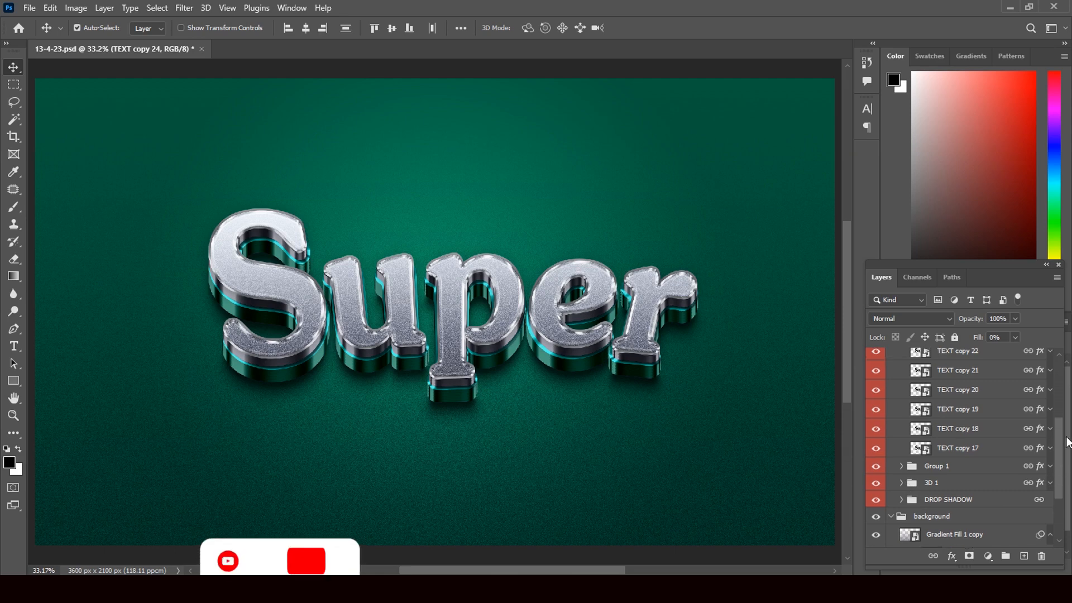
pyautogui.moveTo(1067, 442); pyautogui.dragTo(1067, 419)
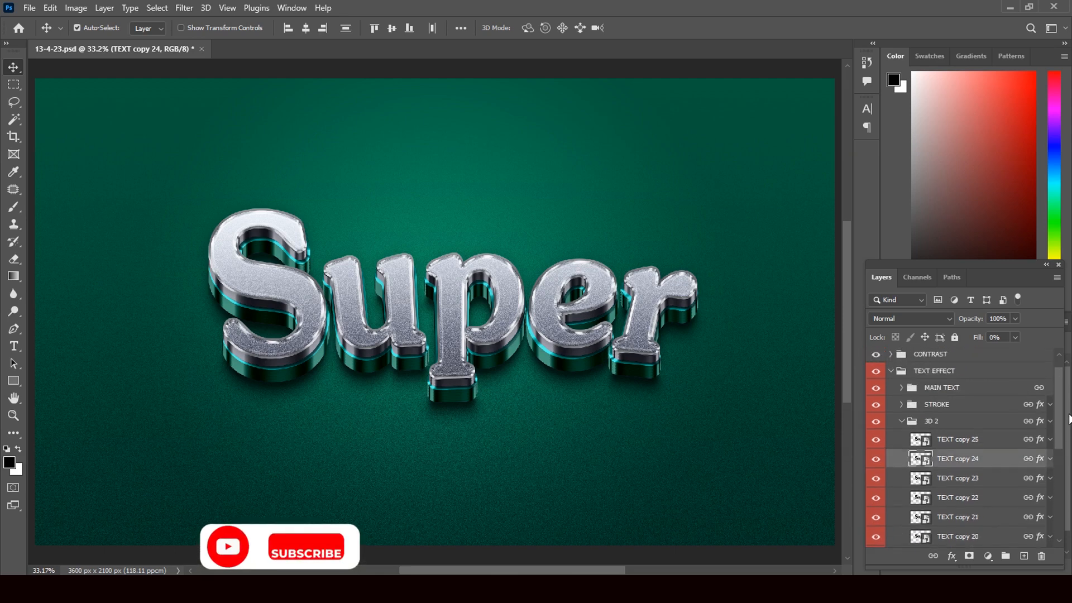
pyautogui.click(900, 423)
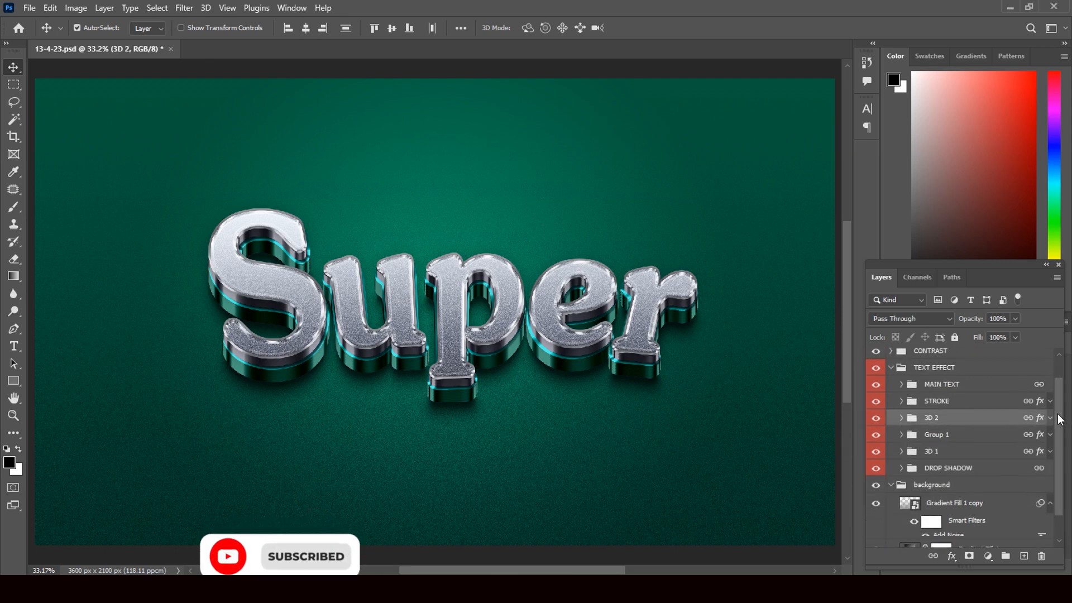
# Step: Reduce the Bevel & Emboss size of TEXT copy 15 in the 3D 1 group and apply the layer style
pyautogui.click(902, 451)
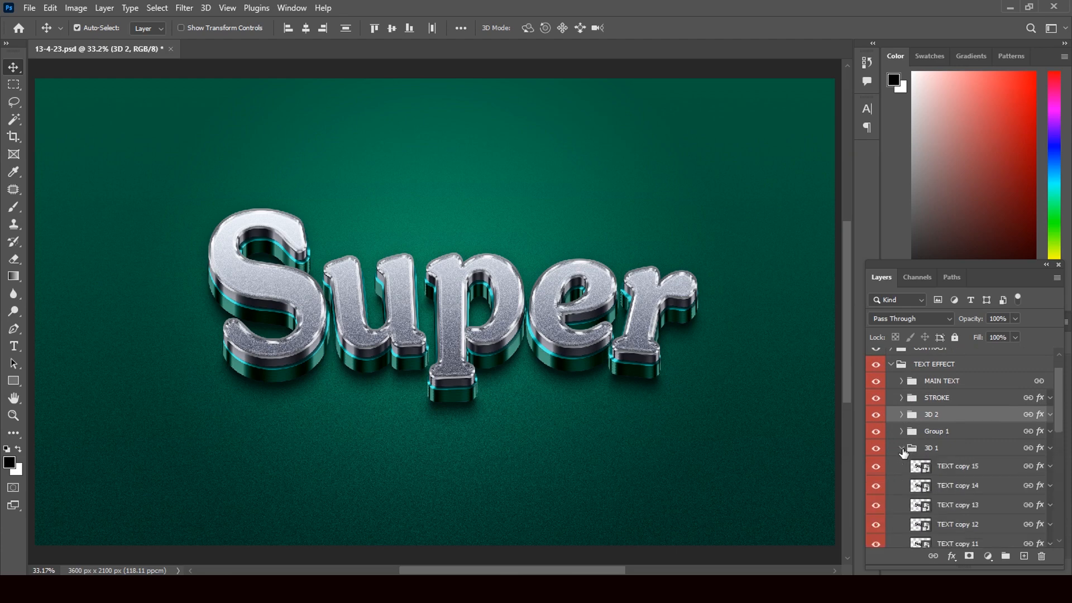
pyautogui.click(1040, 469)
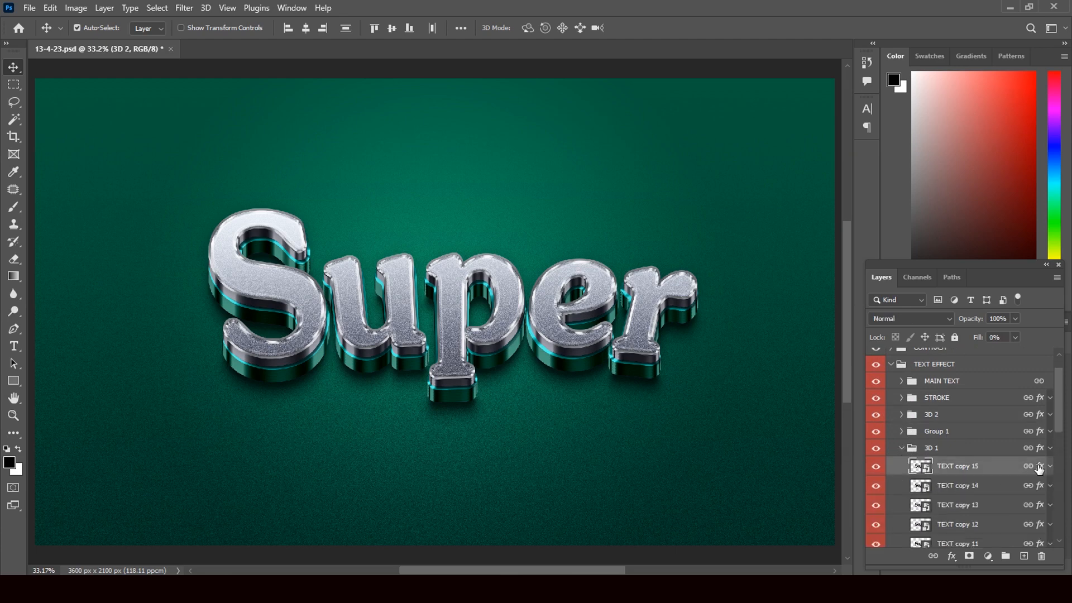
pyautogui.press('h')
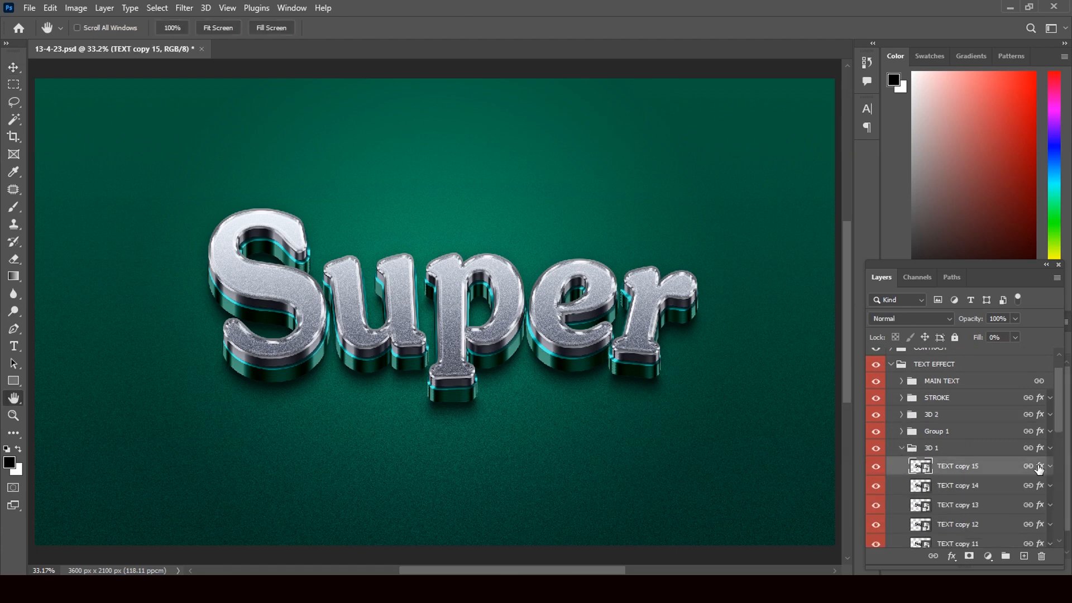
pyautogui.doubleClick(1040, 468)
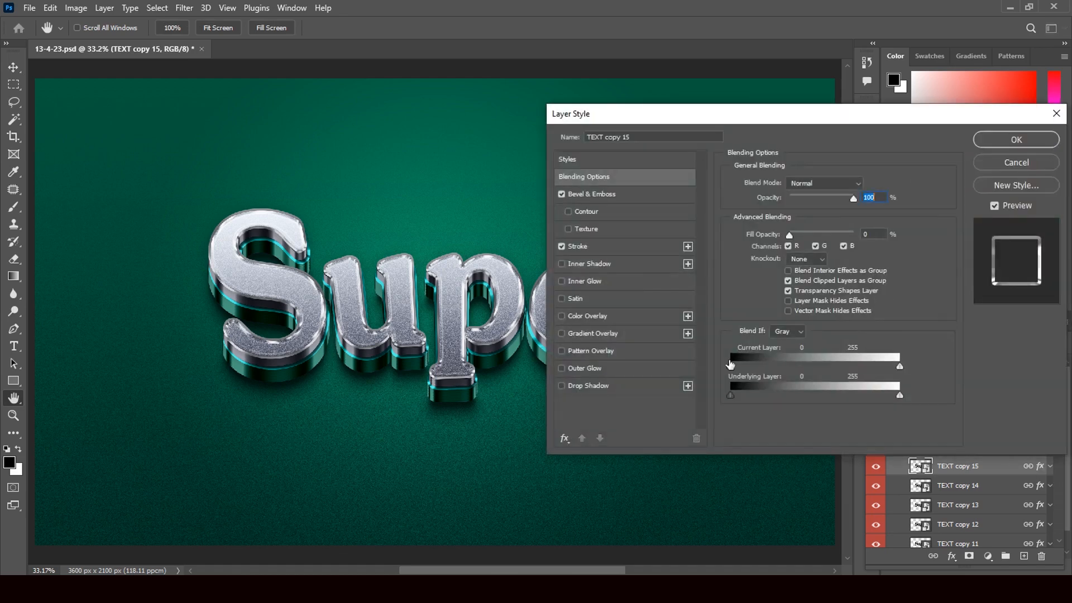
pyautogui.click(594, 195)
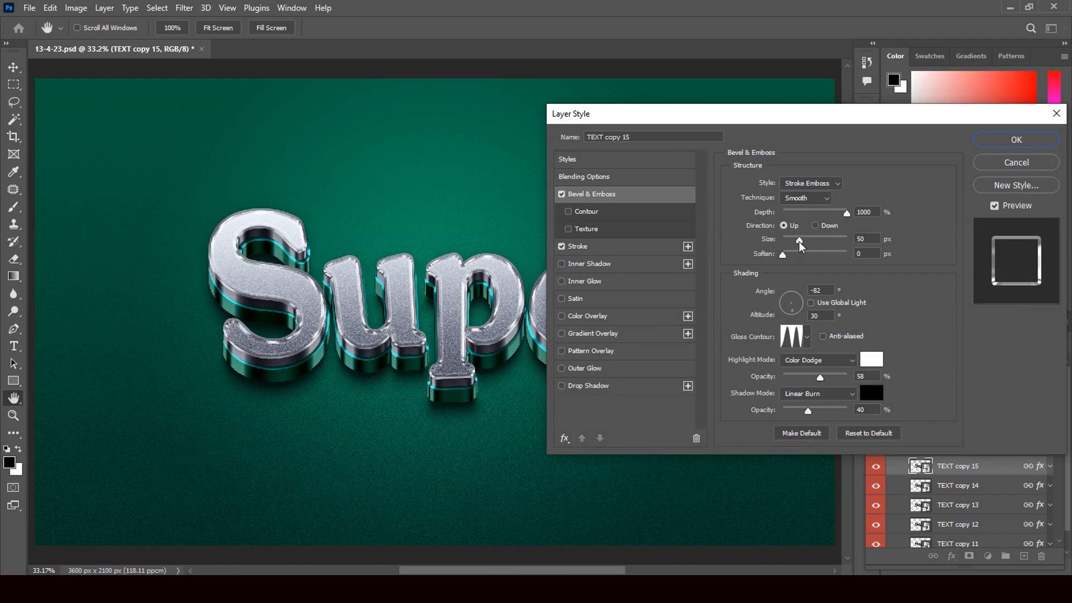
pyautogui.moveTo(799, 241)
pyautogui.mouseDown()
pyautogui.moveTo(819, 244)
pyautogui.moveTo(802, 241)
pyautogui.moveTo(789, 257)
pyautogui.mouseUp()
pyautogui.press('Return')
# Step: Check the Bevel & Emboss settings of TEXT copy 13 in the 3D 1 group and close its layer style without applying changes
pyautogui.scroll(-2, 1059, 406)
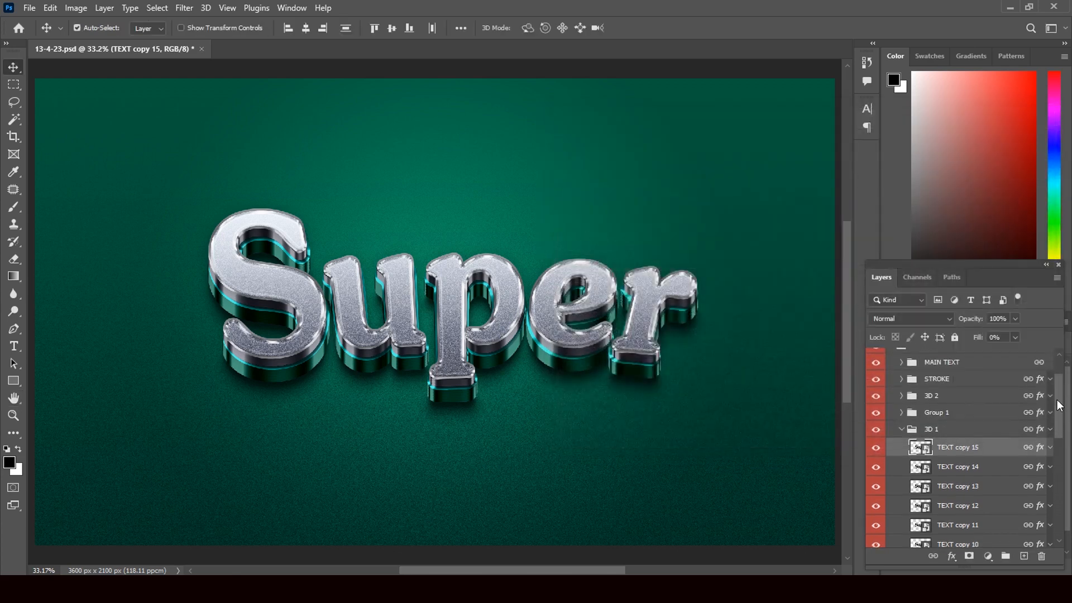
pyautogui.moveTo(1059, 402); pyautogui.dragTo(1059, 436)
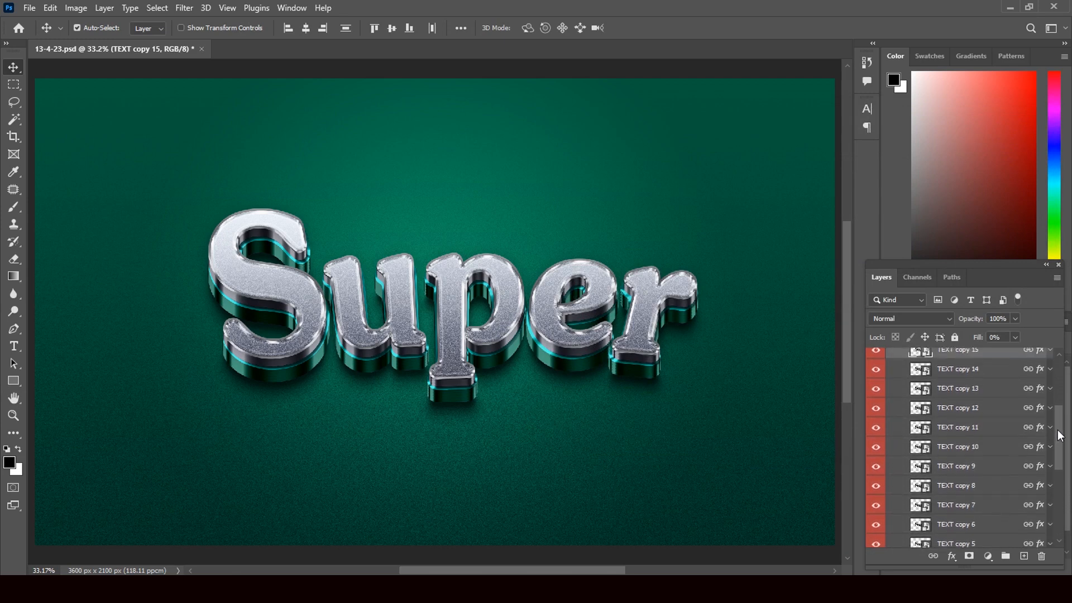
pyautogui.click(1039, 393)
pyautogui.press('h')
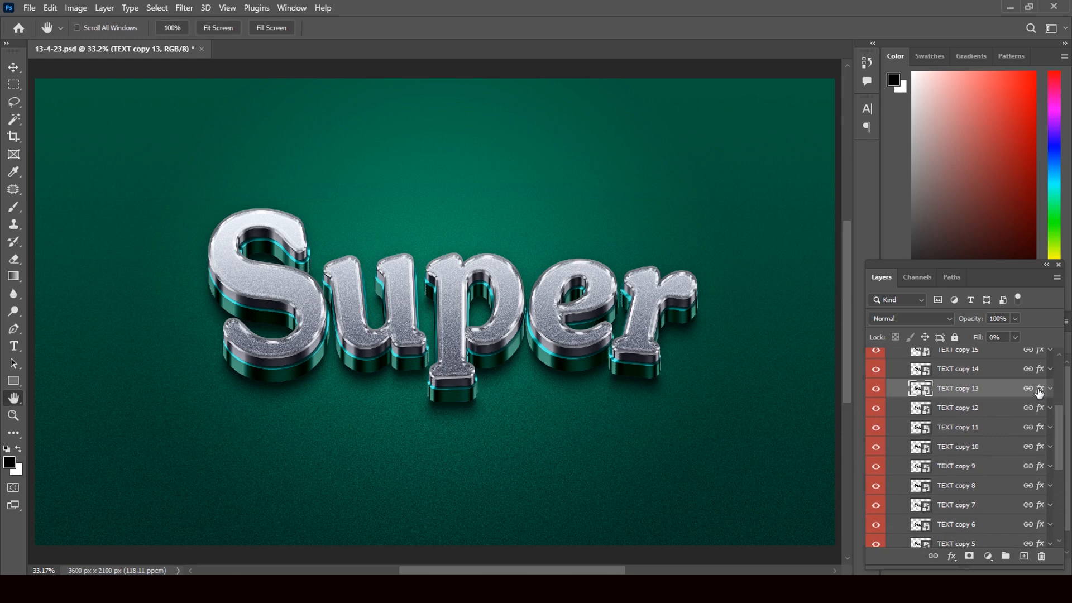
pyautogui.doubleClick(1039, 393)
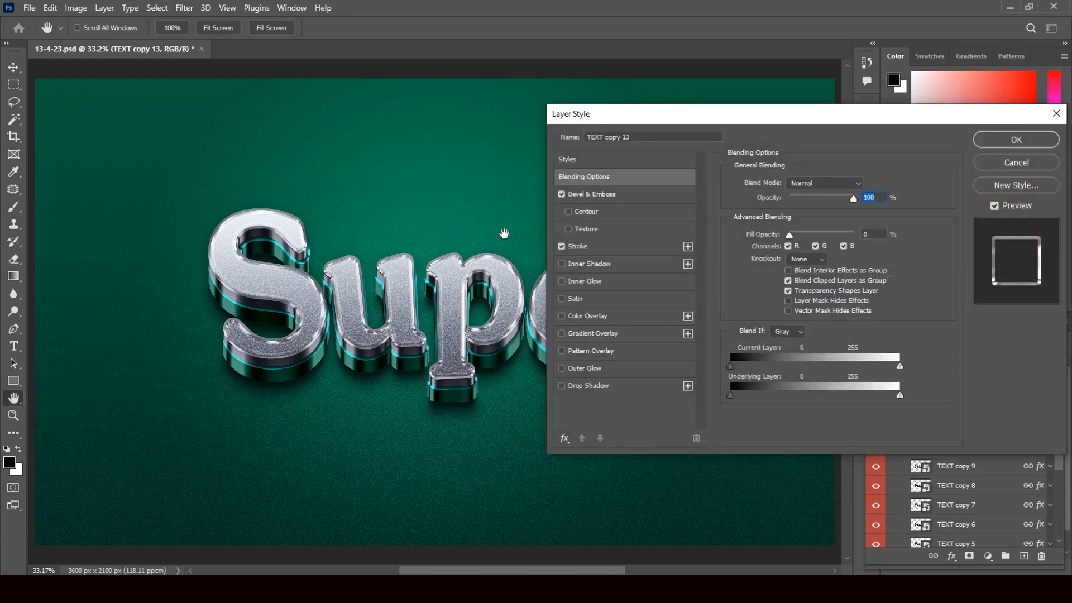
pyautogui.click(562, 247)
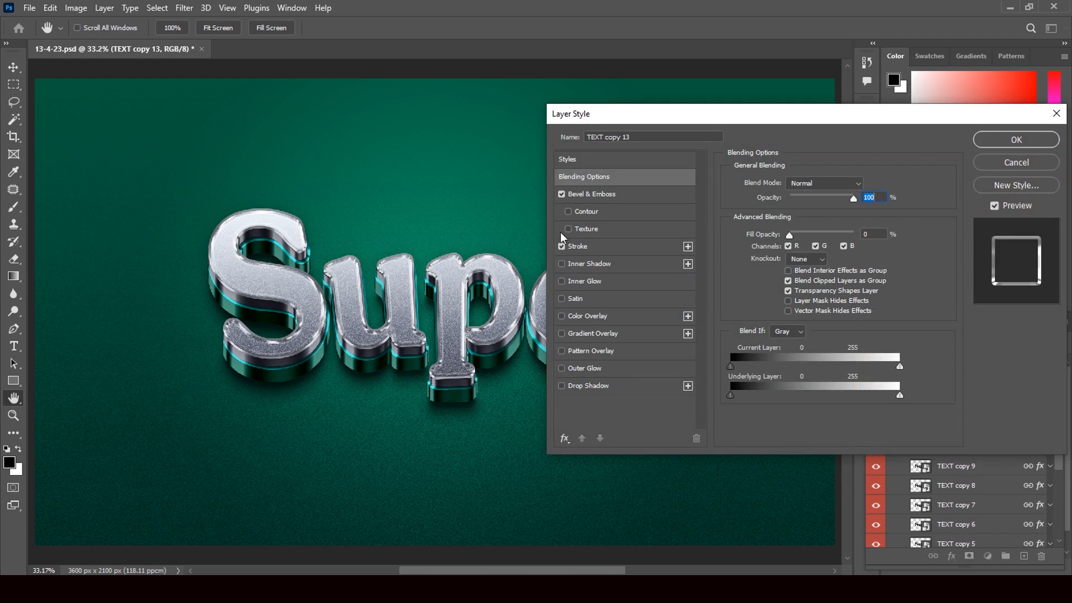
pyautogui.click(585, 193)
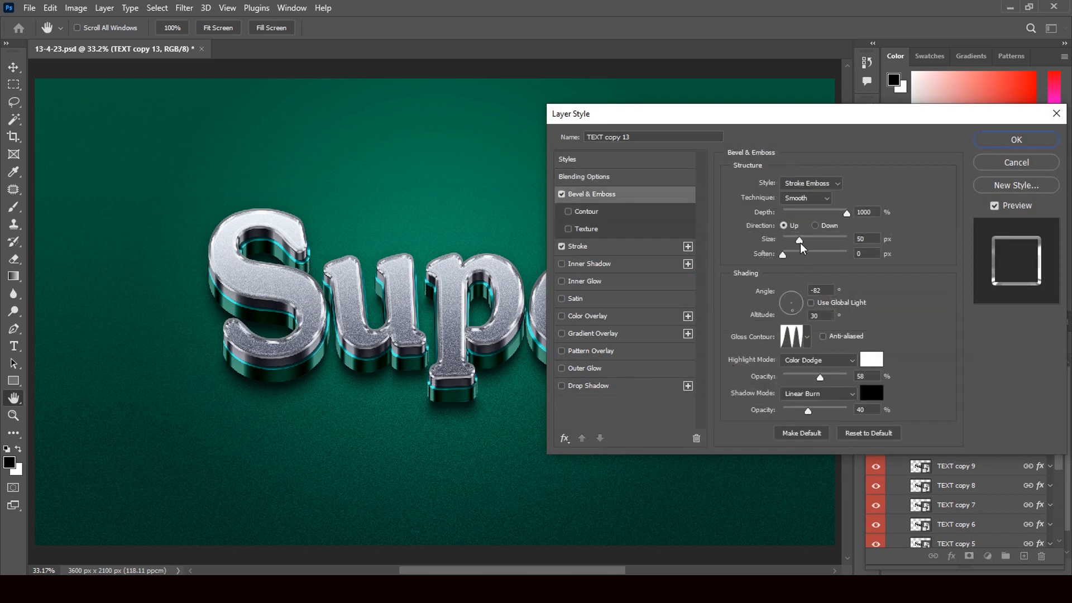
pyautogui.moveTo(801, 244)
pyautogui.mouseDown()
pyautogui.moveTo(854, 249)
pyautogui.moveTo(800, 252)
pyautogui.mouseUp()
pyautogui.click(1035, 167)
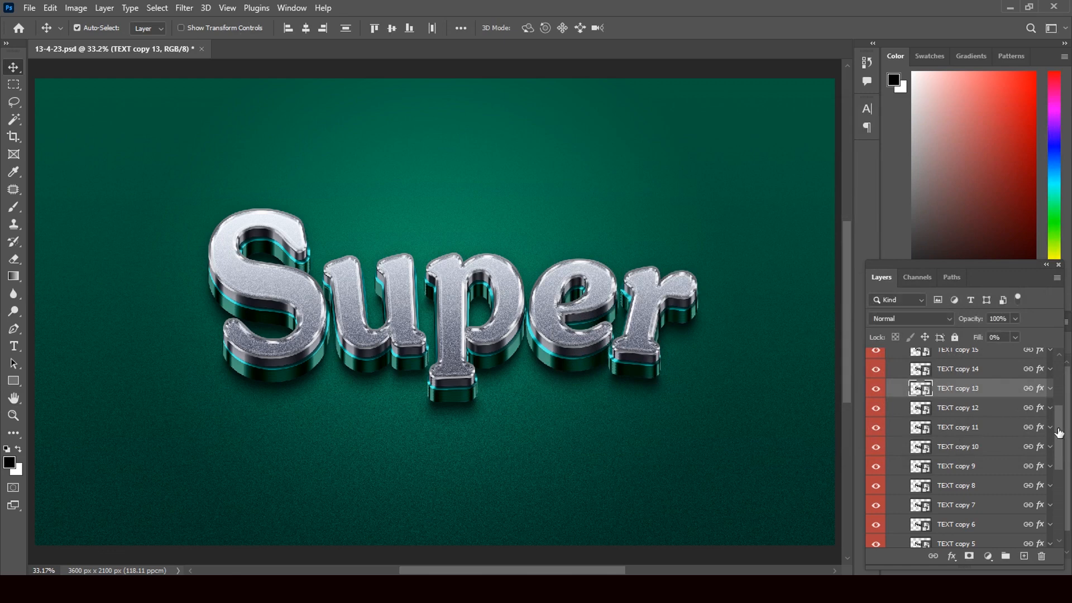
# Step: Collapse the 3D 1 group, expand the DROP SHADOW group and preview the text without its shadow before selecting the SHADOW layer
pyautogui.scroll(2, 1061, 420)
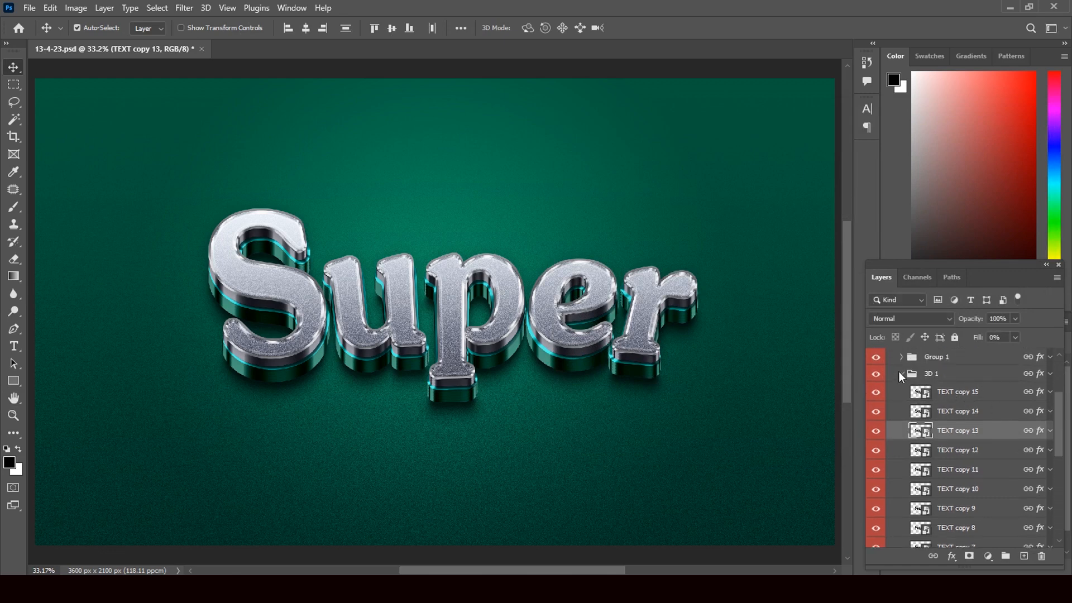
pyautogui.click(899, 373)
pyautogui.click(900, 374)
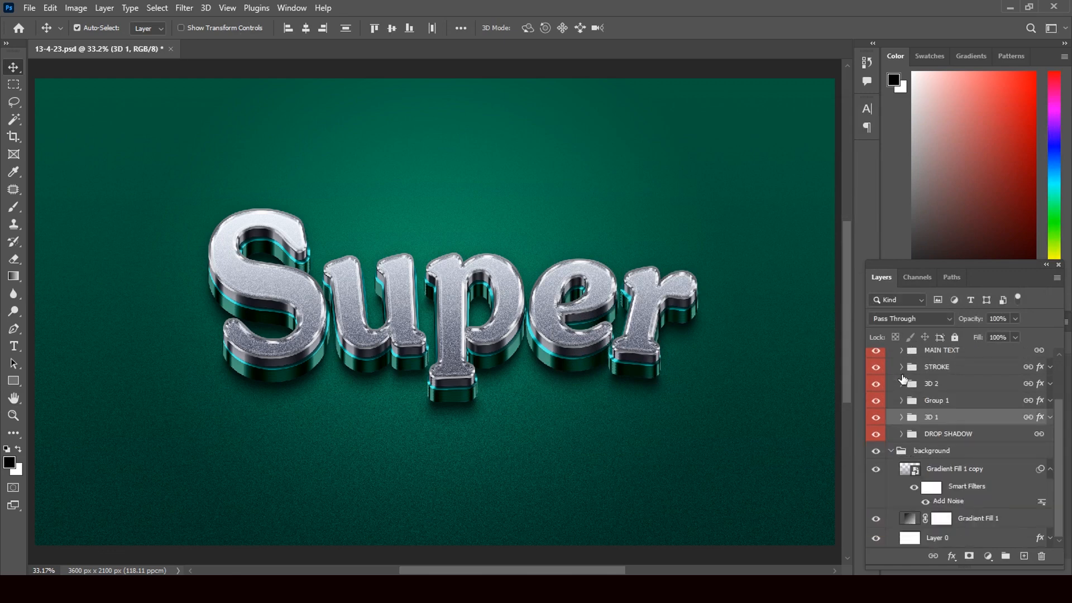
pyautogui.click(902, 435)
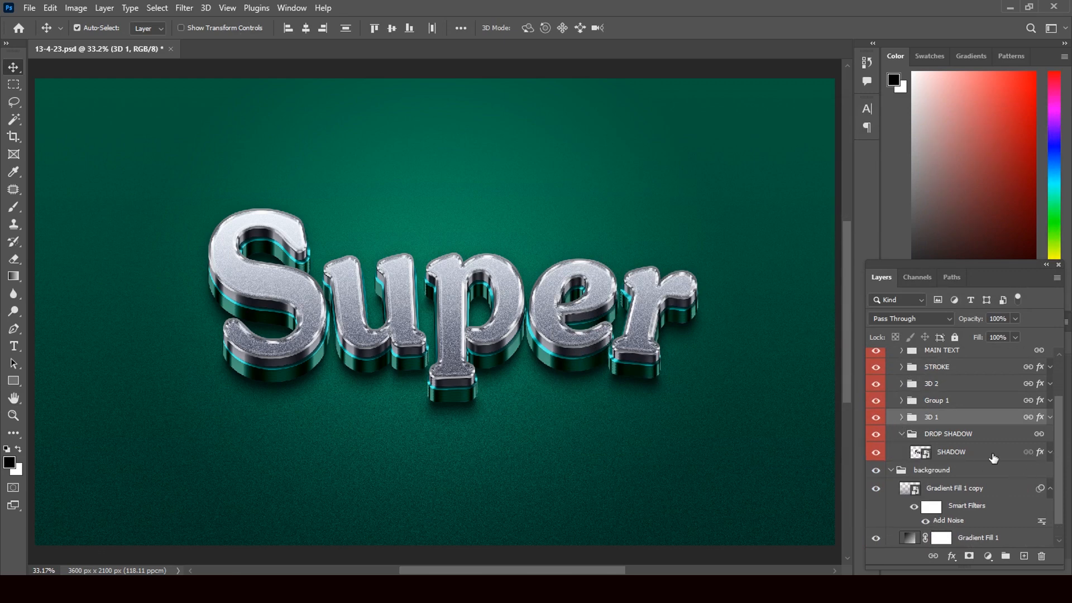
pyautogui.click(876, 435)
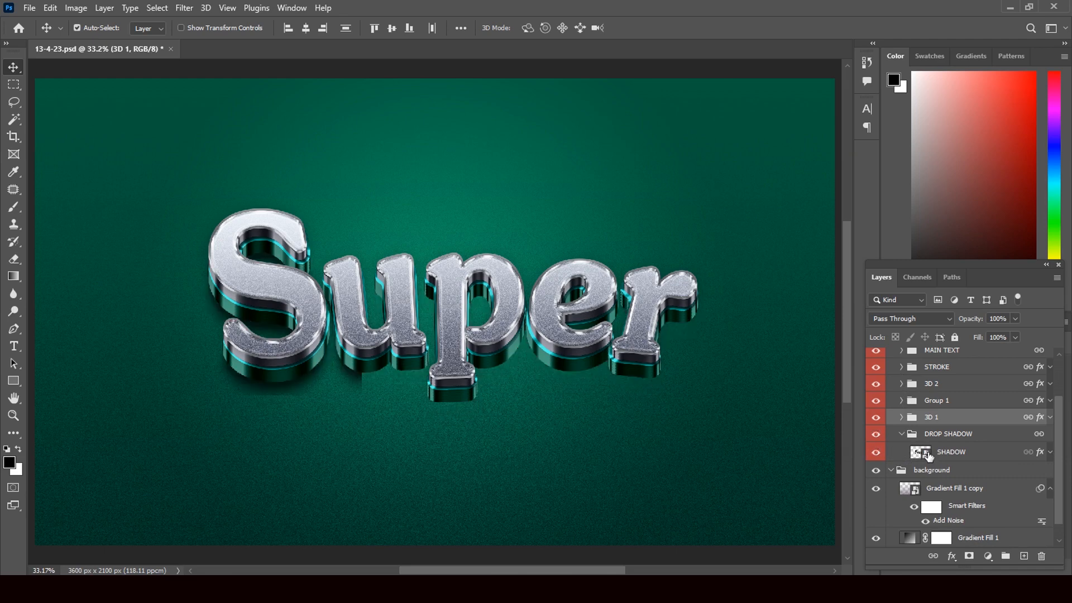
pyautogui.doubleClick(927, 454)
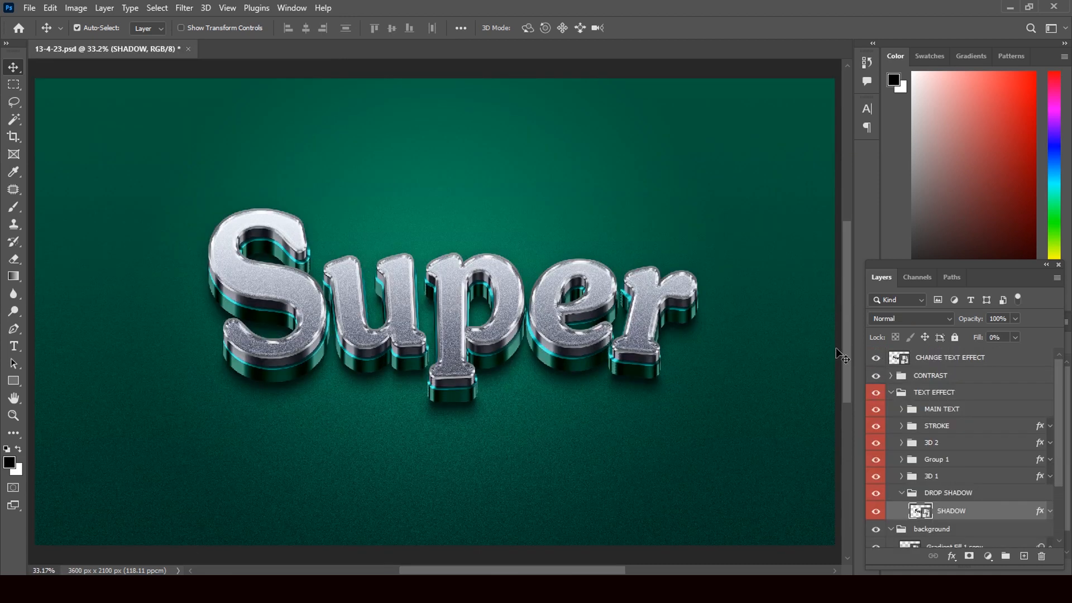
# Step: Compare the SHADOW layer with and without Bevel & Emboss and review the settings of its last Drop Shadow
pyautogui.doubleClick(1040, 513)
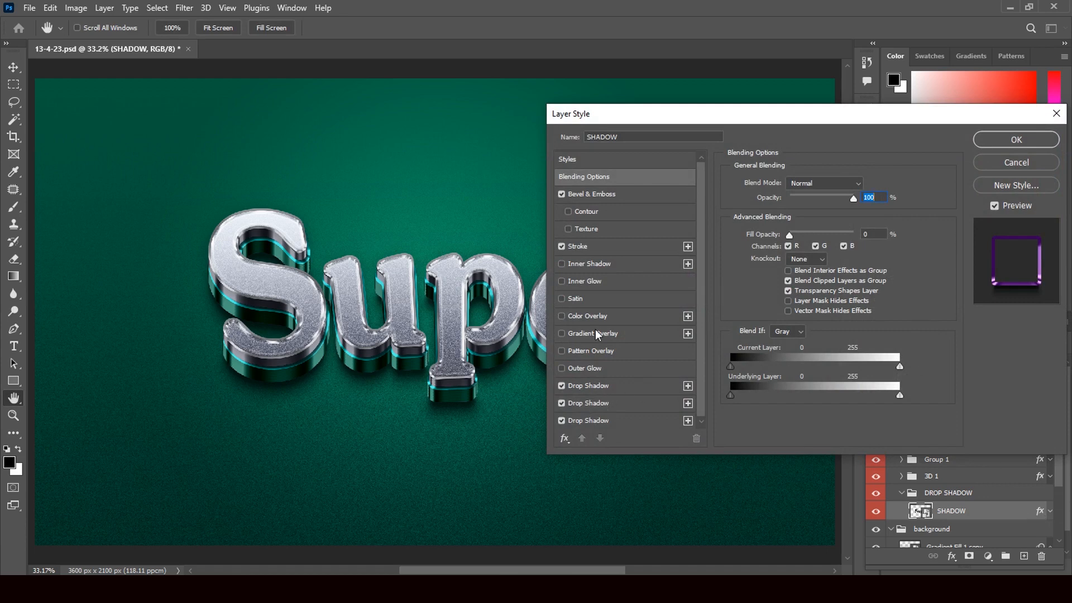
pyautogui.click(562, 193)
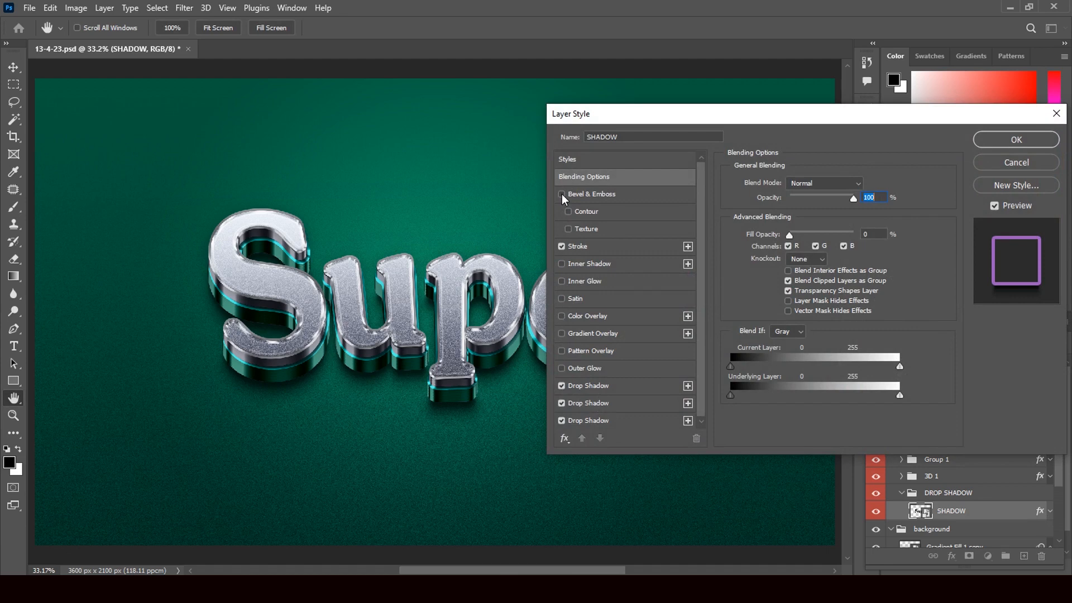
pyautogui.click(562, 194)
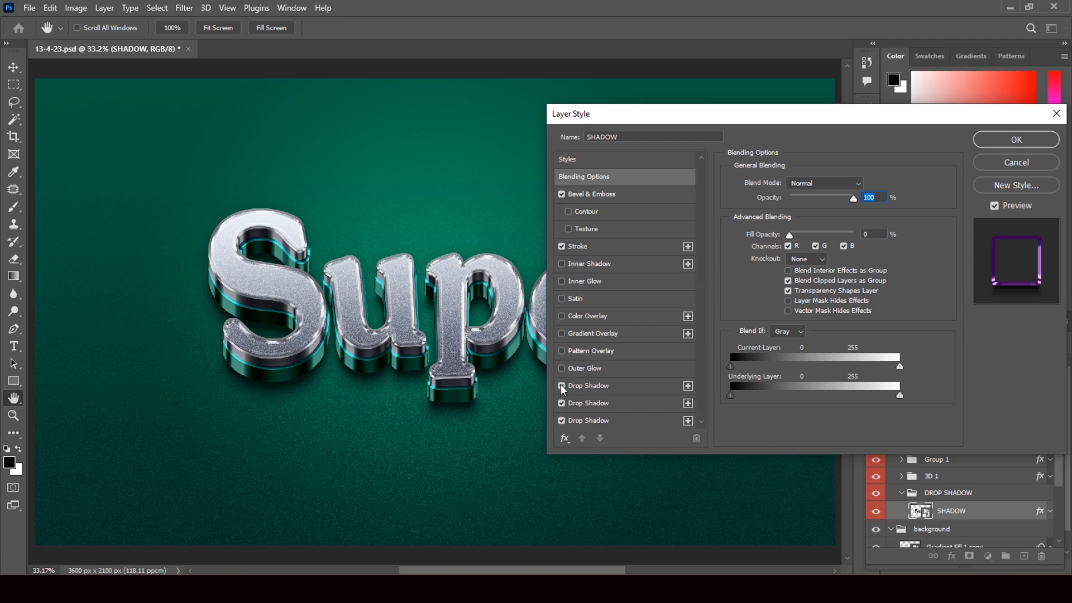
pyautogui.click(576, 420)
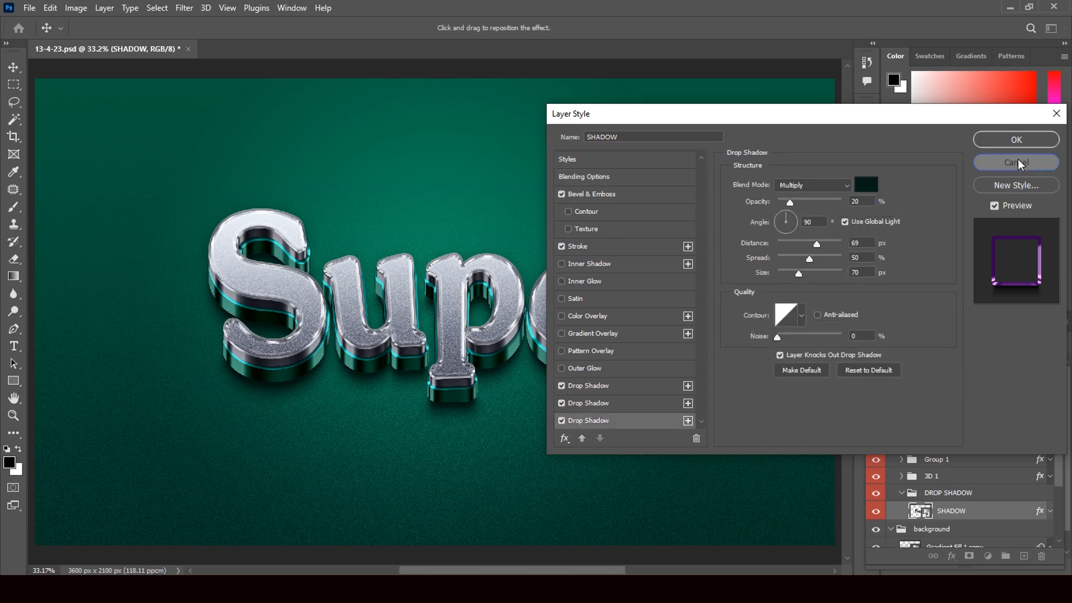
pyautogui.click(1016, 139)
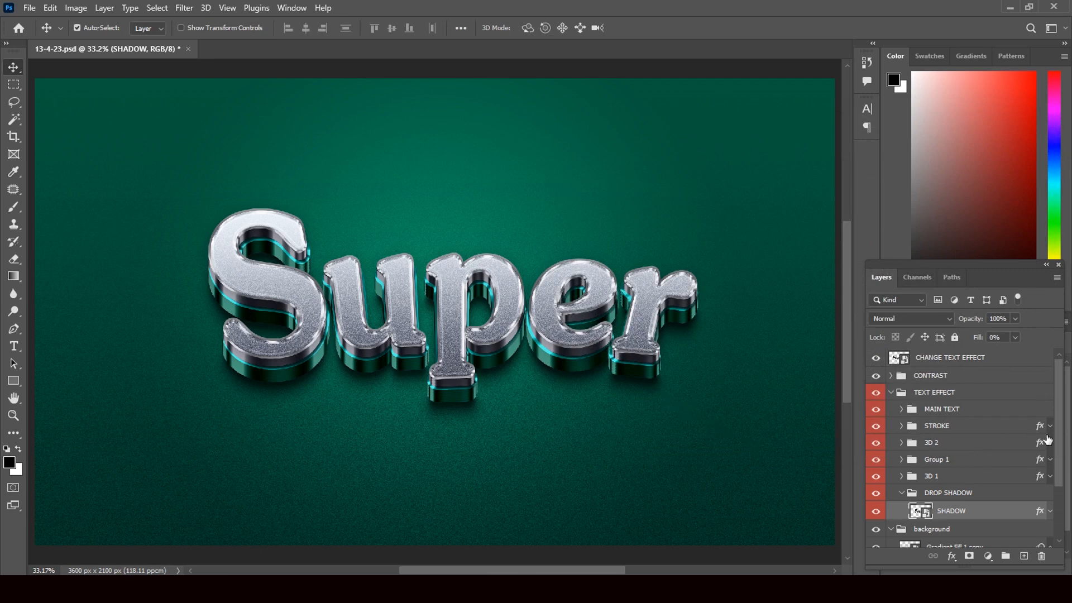
# Step: Check the gradient settings of the Gradient Fill 1 layer in the background group and close them without changes
pyautogui.moveTo(1059, 432); pyautogui.dragTo(1050, 479)
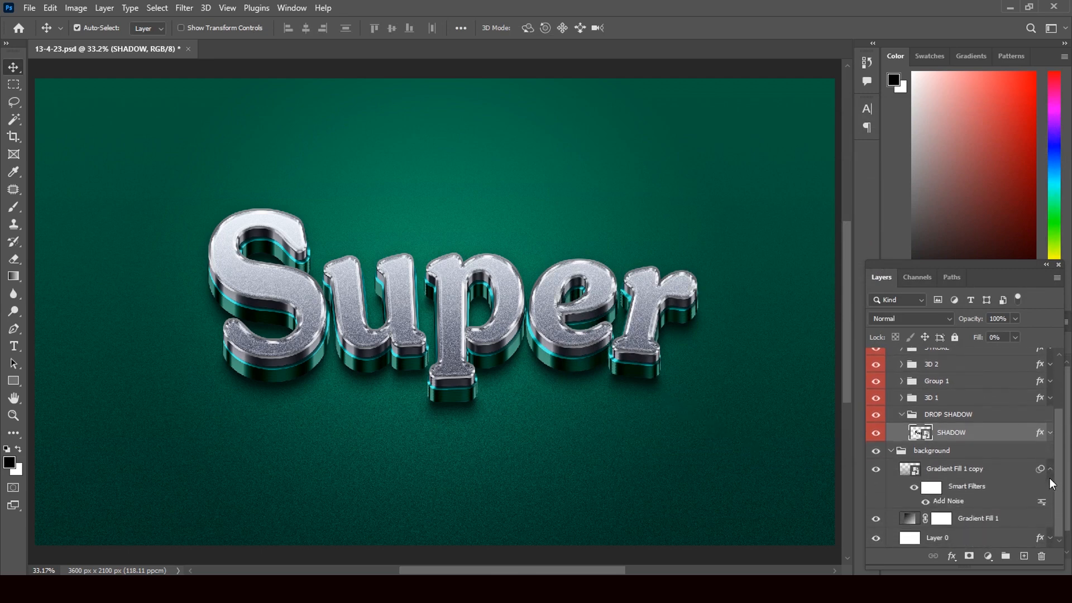
pyautogui.click(910, 520)
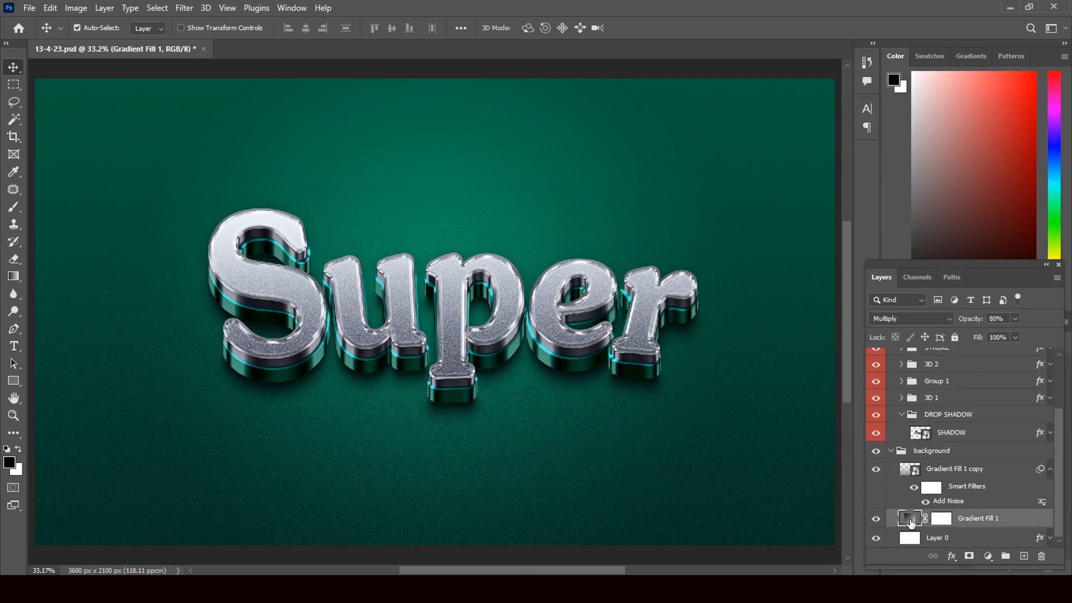
pyautogui.doubleClick(911, 522)
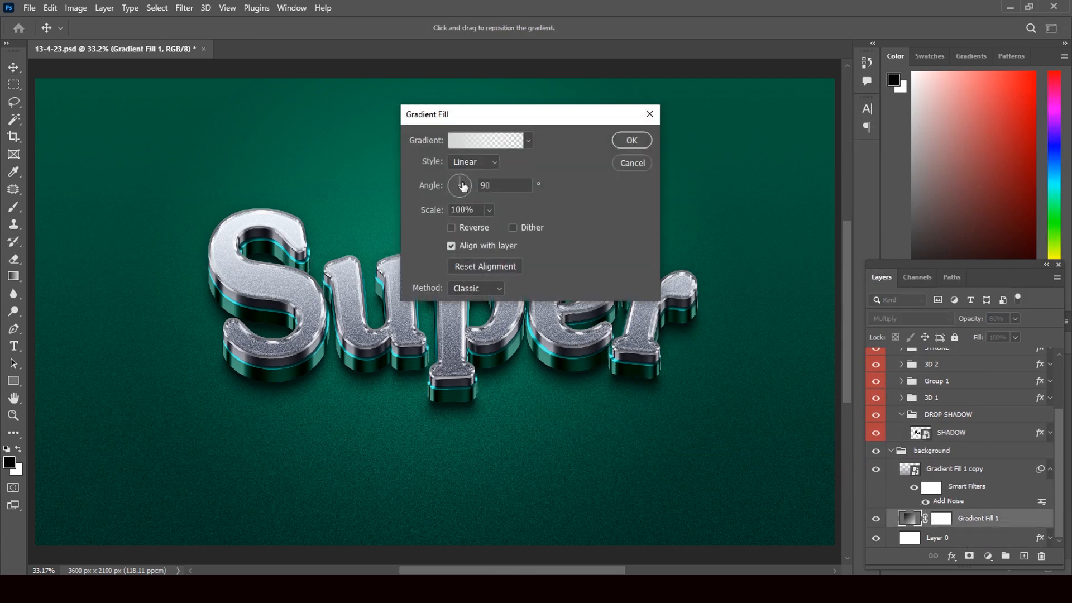
pyautogui.click(632, 162)
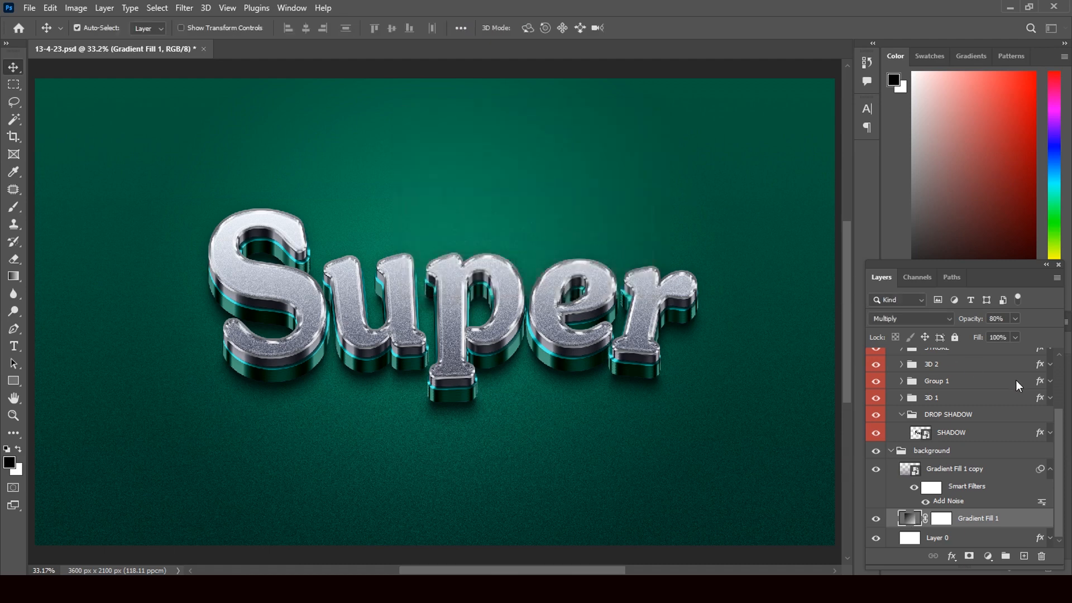
# Step: Open the gradient presets of the Gradient Overlay on Layer 0 in the background group
pyautogui.click(1040, 539)
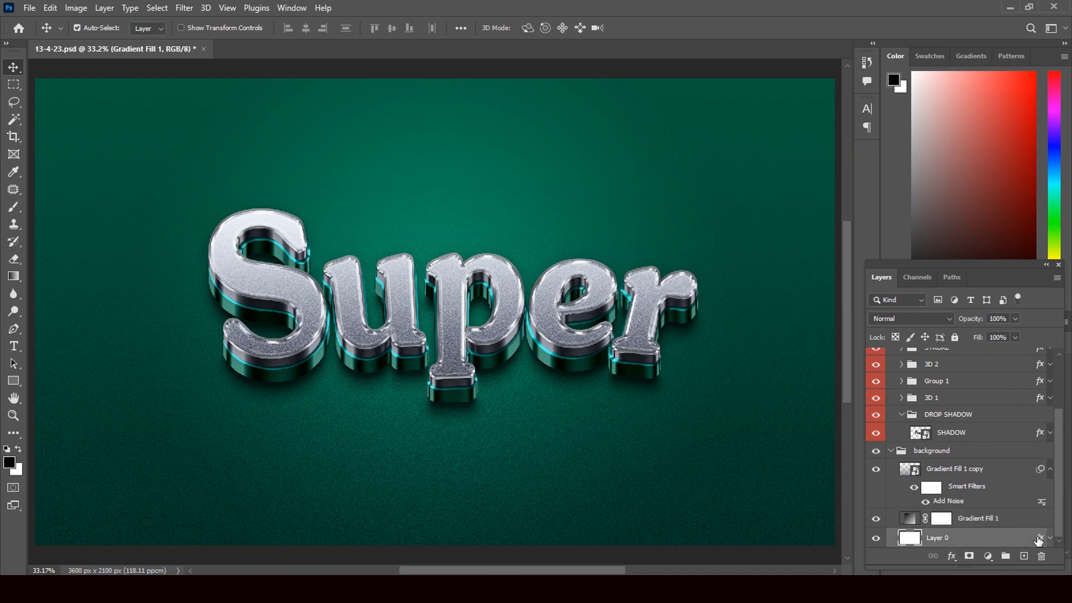
pyautogui.press('h')
pyautogui.doubleClick(1039, 540)
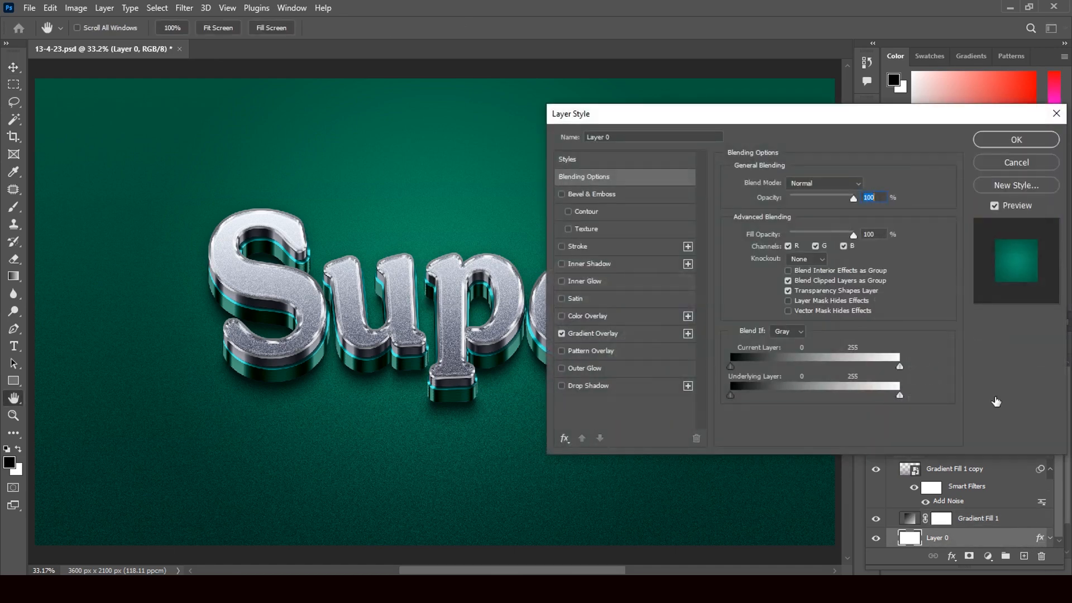
pyautogui.click(595, 334)
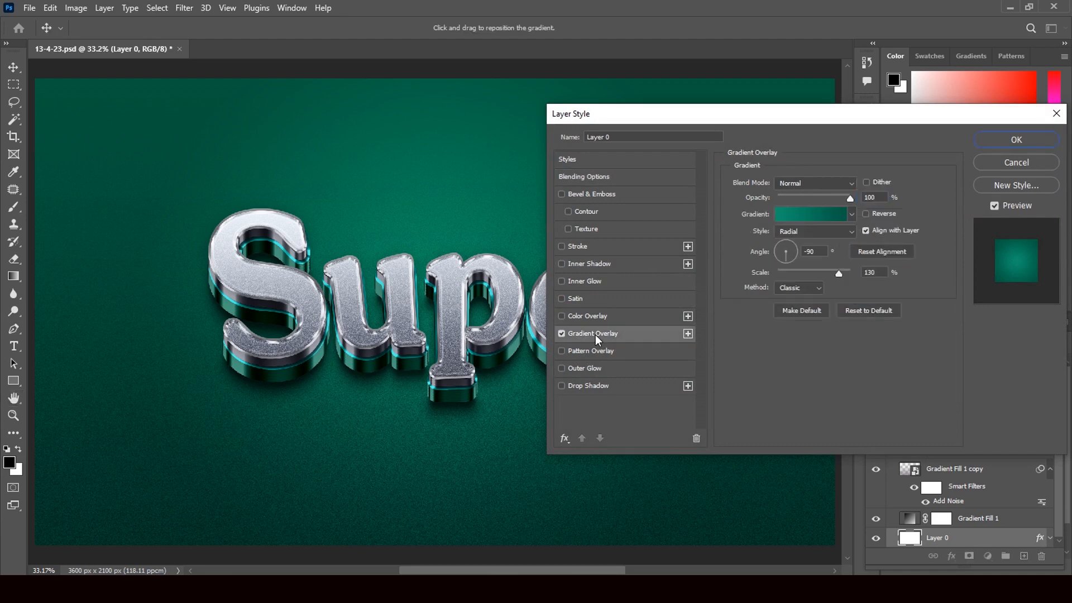
pyautogui.click(852, 213)
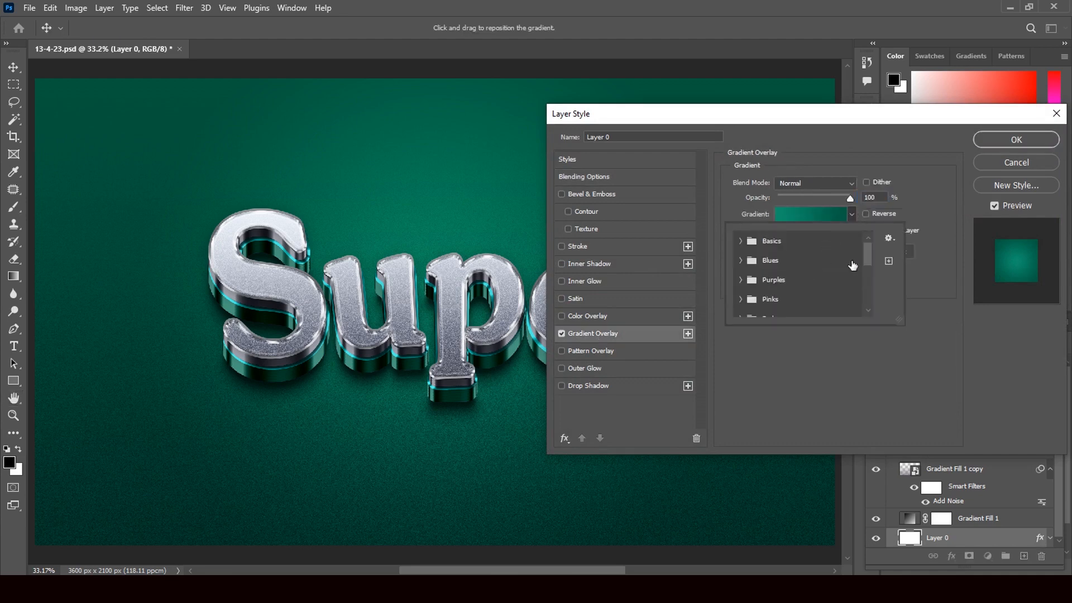
# Step: Try the orange gradient preset from the Neutrals set on the Gradient Overlay of Layer 0
pyautogui.moveTo(870, 251); pyautogui.dragTo(868, 273)
pyautogui.moveTo(867, 270); pyautogui.dragTo(871, 295)
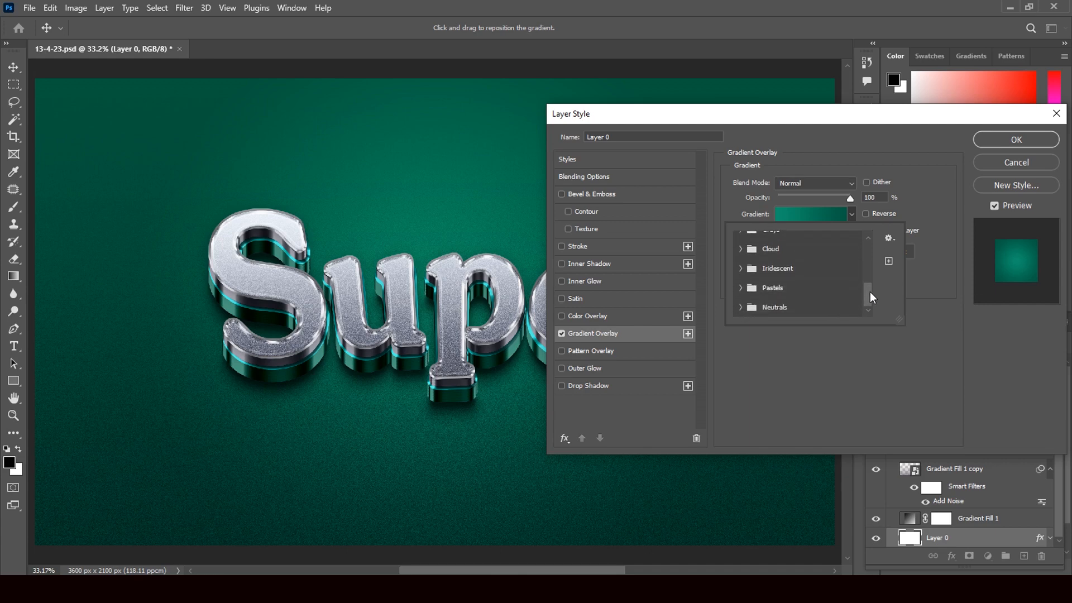
pyautogui.click(741, 308)
pyautogui.moveTo(864, 287); pyautogui.dragTo(863, 298)
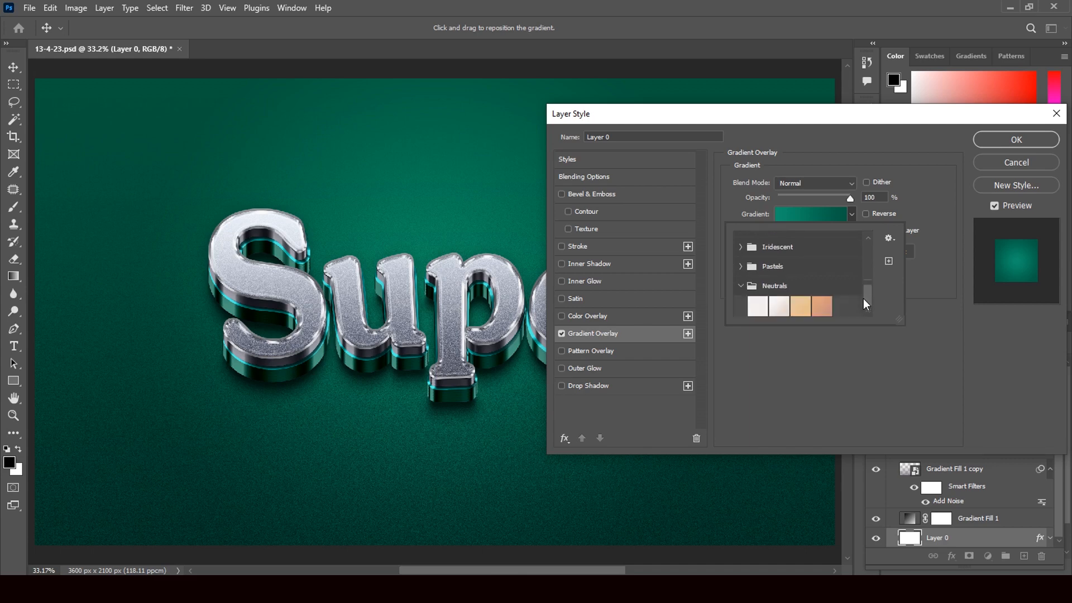
pyautogui.click(823, 305)
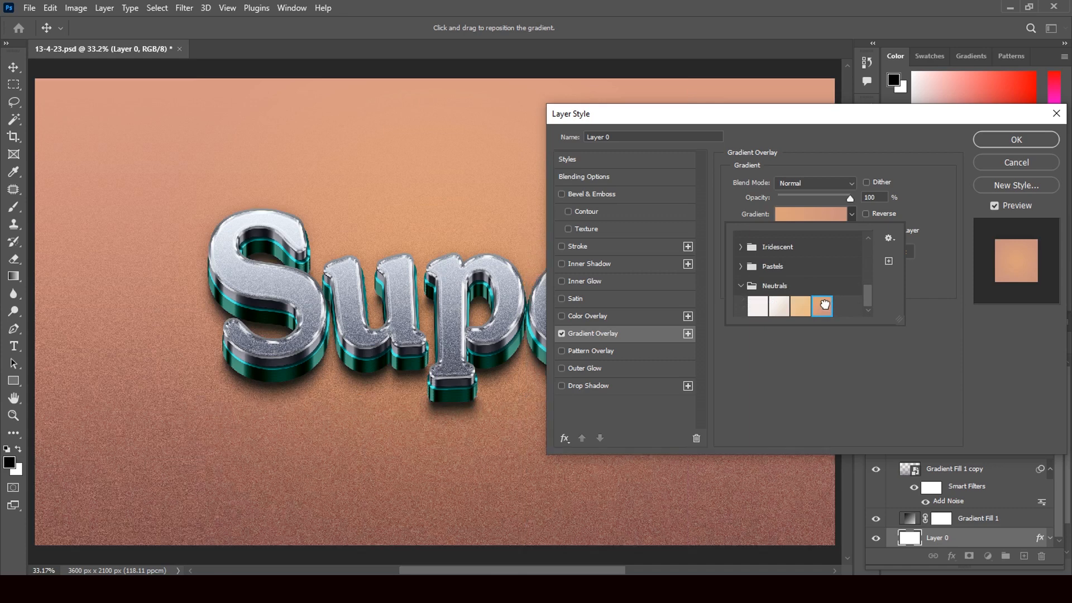
pyautogui.click(742, 286)
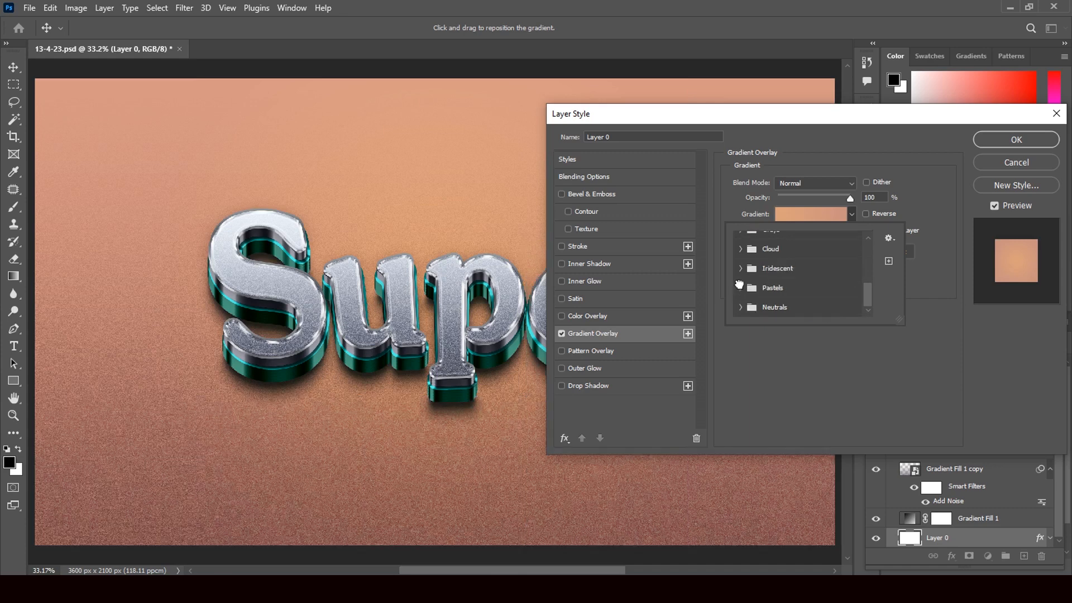
# Step: Try several presets from the Purples set, ending with the pink-to-violet one, on Layer 0's Gradient Overlay
pyautogui.moveTo(866, 290); pyautogui.dragTo(870, 254)
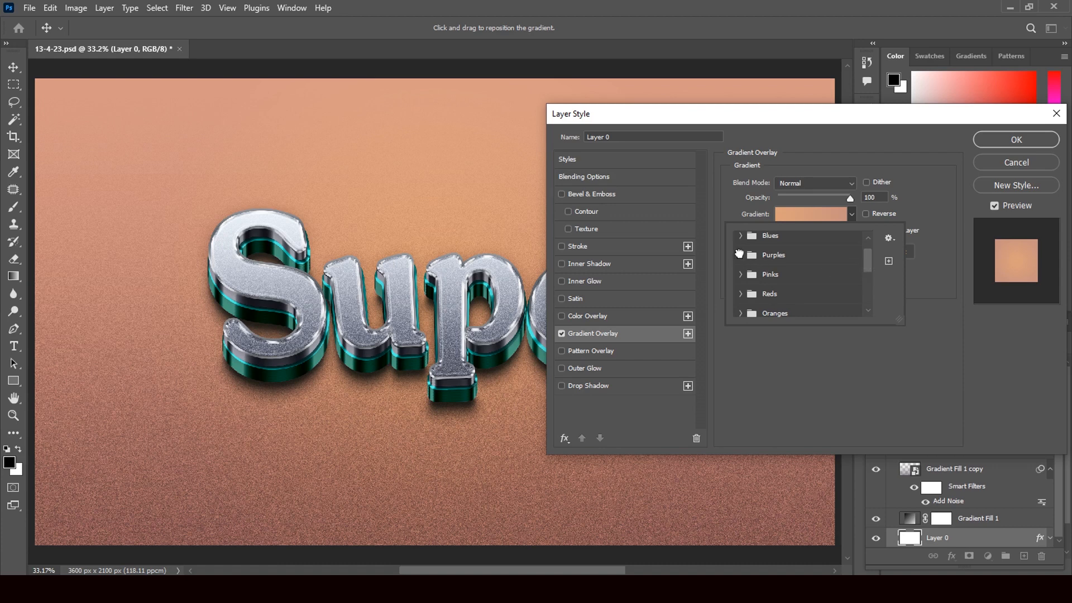
pyautogui.click(742, 255)
pyautogui.click(838, 296)
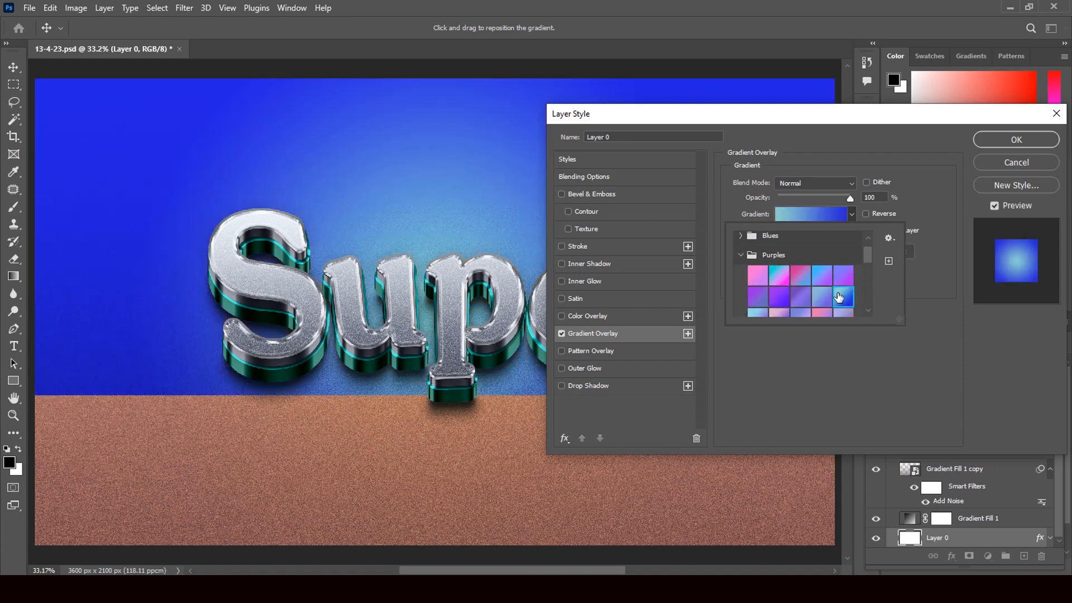
pyautogui.click(802, 300)
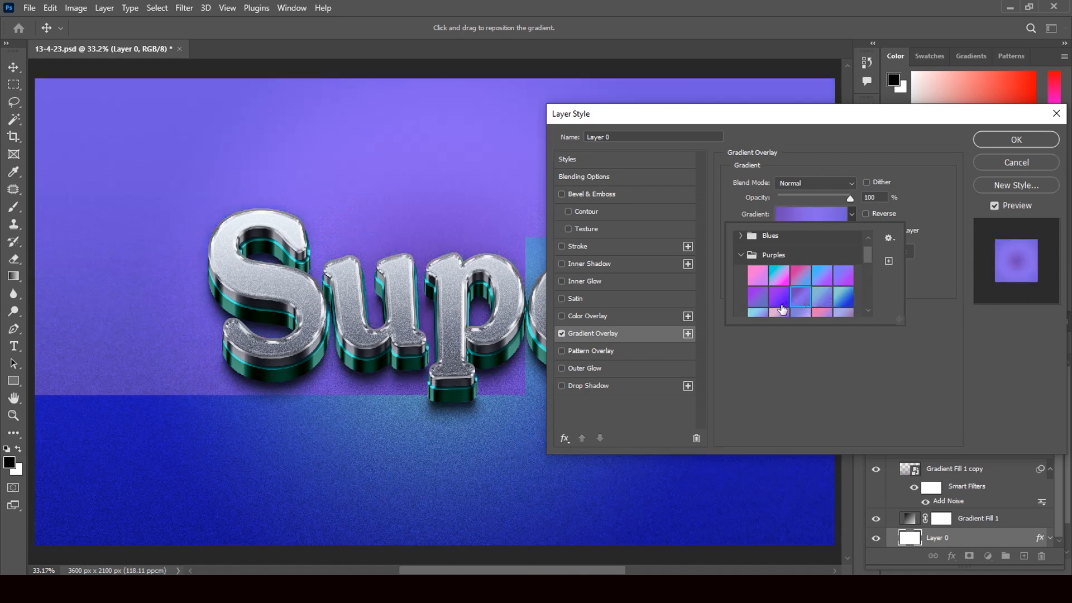
pyautogui.click(781, 302)
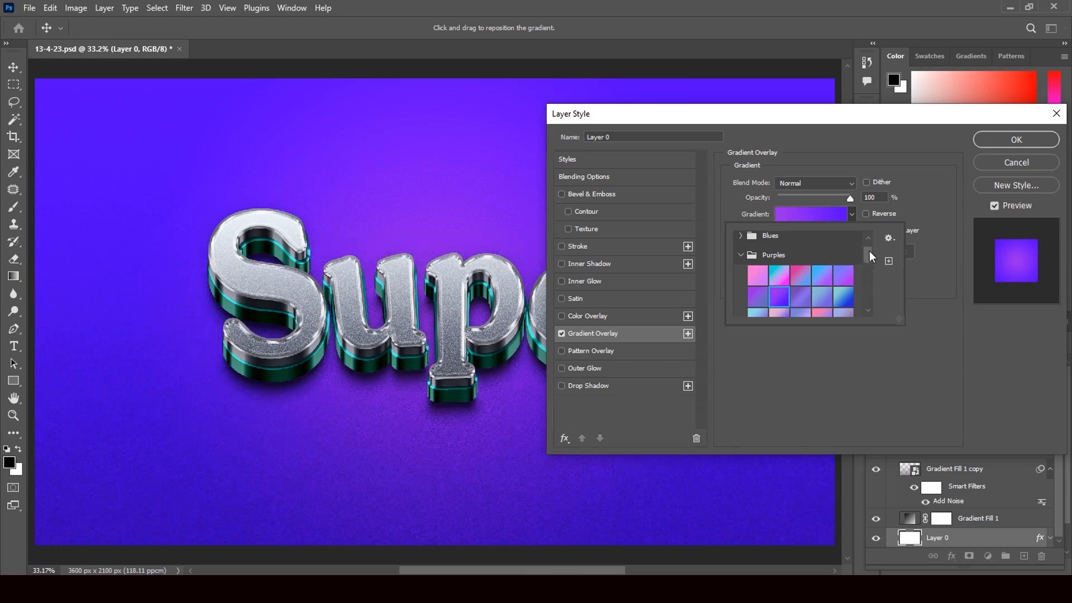
pyautogui.moveTo(870, 250)
pyautogui.mouseDown()
pyautogui.moveTo(870, 283)
pyautogui.moveTo(870, 268)
pyautogui.mouseUp()
pyautogui.click(844, 248)
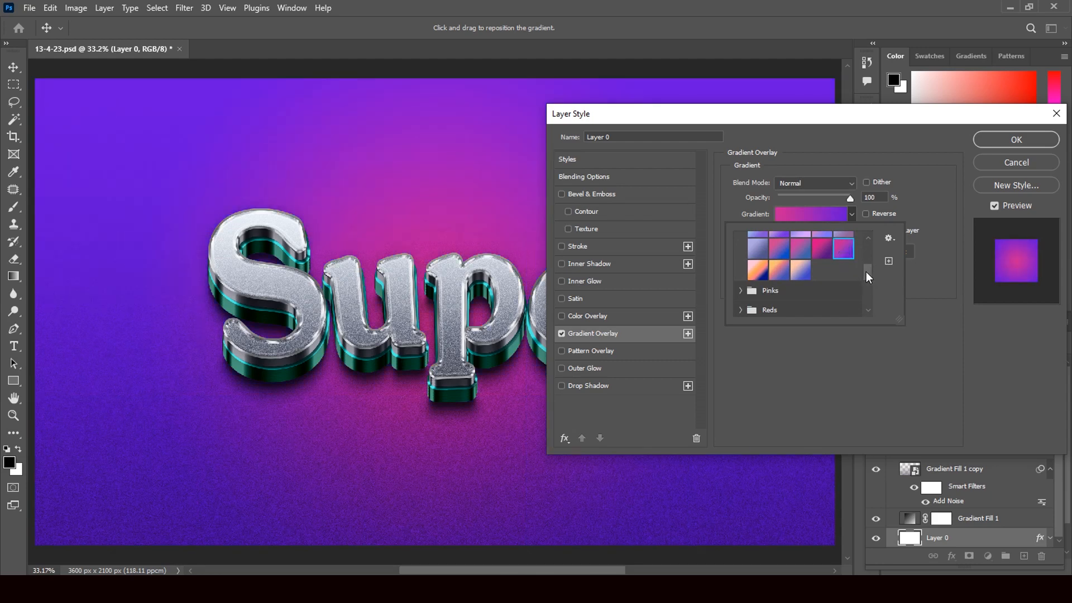
# Step: Collapse the Purples set and try the blue and teal gradient presets in the set just above Grays on Layer 0's Gradient Overlay
pyautogui.moveTo(866, 272); pyautogui.dragTo(869, 247)
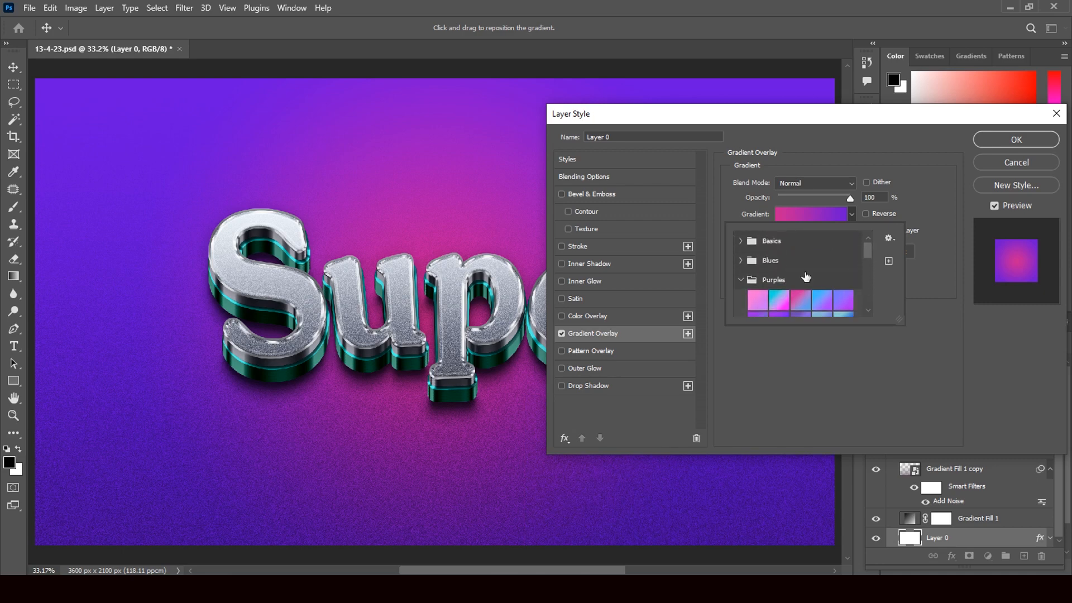
pyautogui.click(742, 278)
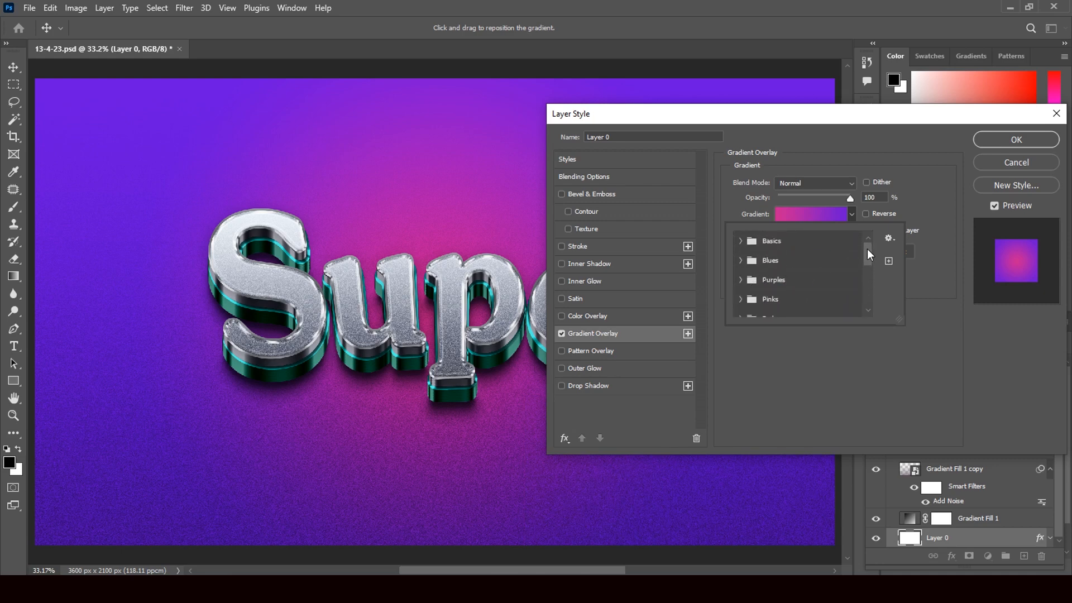
pyautogui.moveTo(867, 249); pyautogui.dragTo(865, 267)
pyautogui.click(759, 282)
pyautogui.moveTo(867, 261); pyautogui.dragTo(867, 287)
pyautogui.click(799, 249)
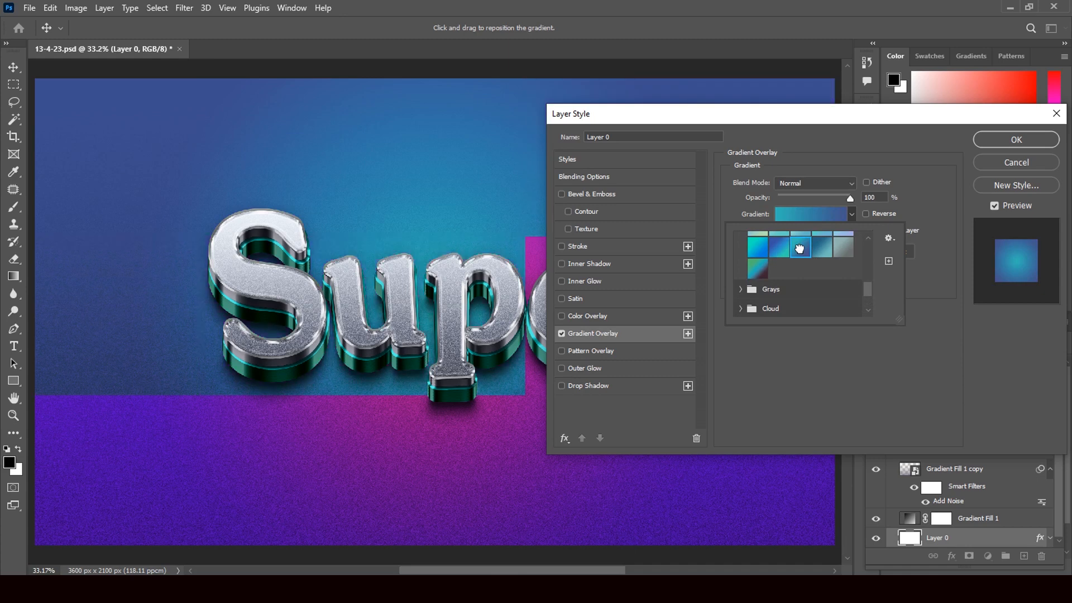
pyautogui.click(763, 268)
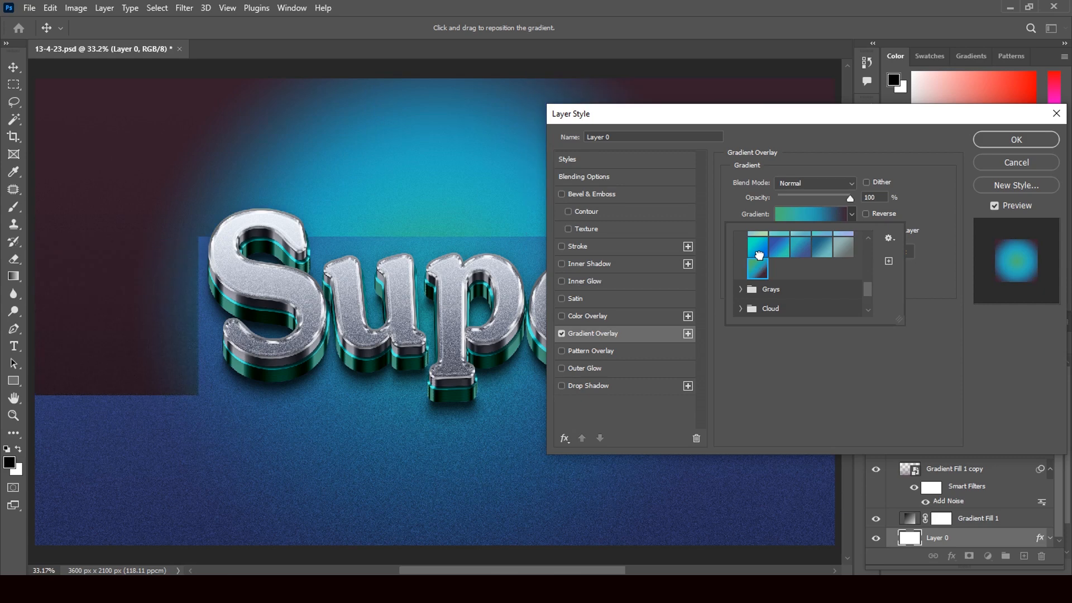
pyautogui.click(759, 250)
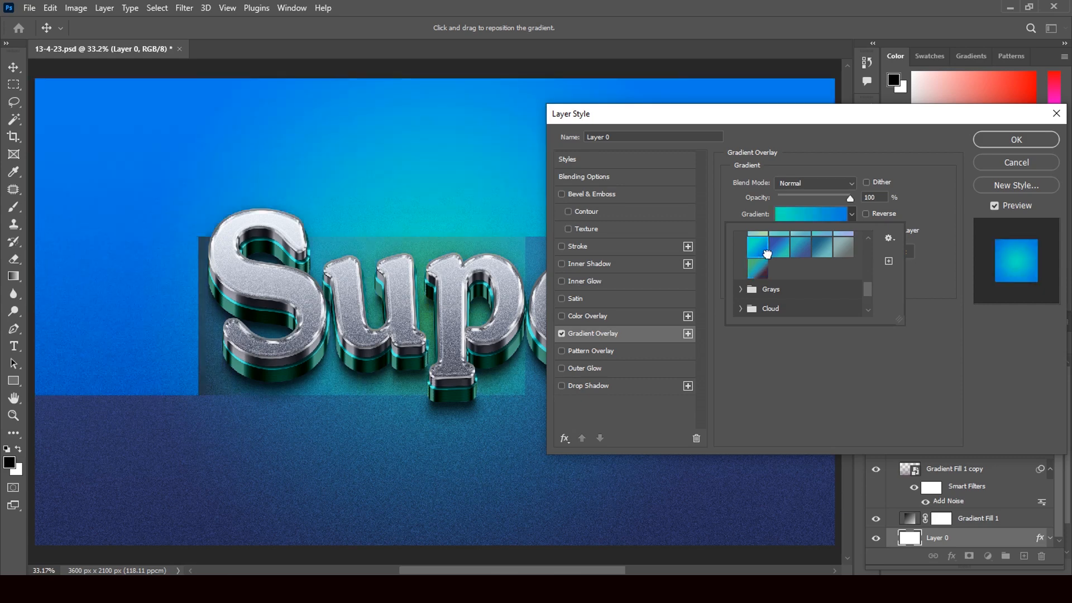
pyautogui.click(824, 250)
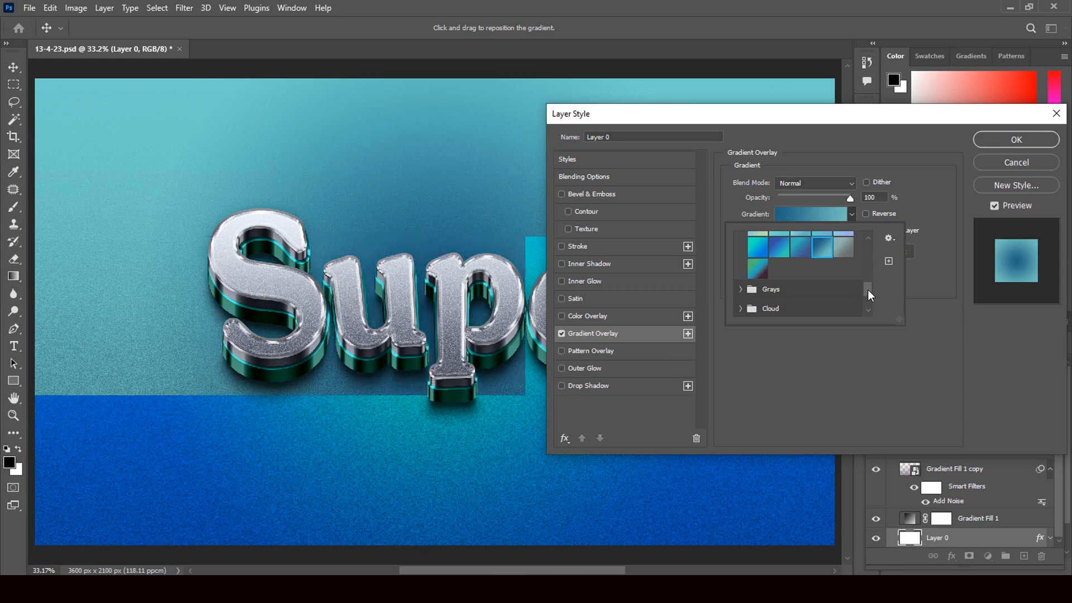
# Step: Try the green, turquoise and teal-to-blue gradient presets on Layer 0, and discard all the Gradient Overlay changes
pyautogui.moveTo(867, 289); pyautogui.dragTo(868, 280)
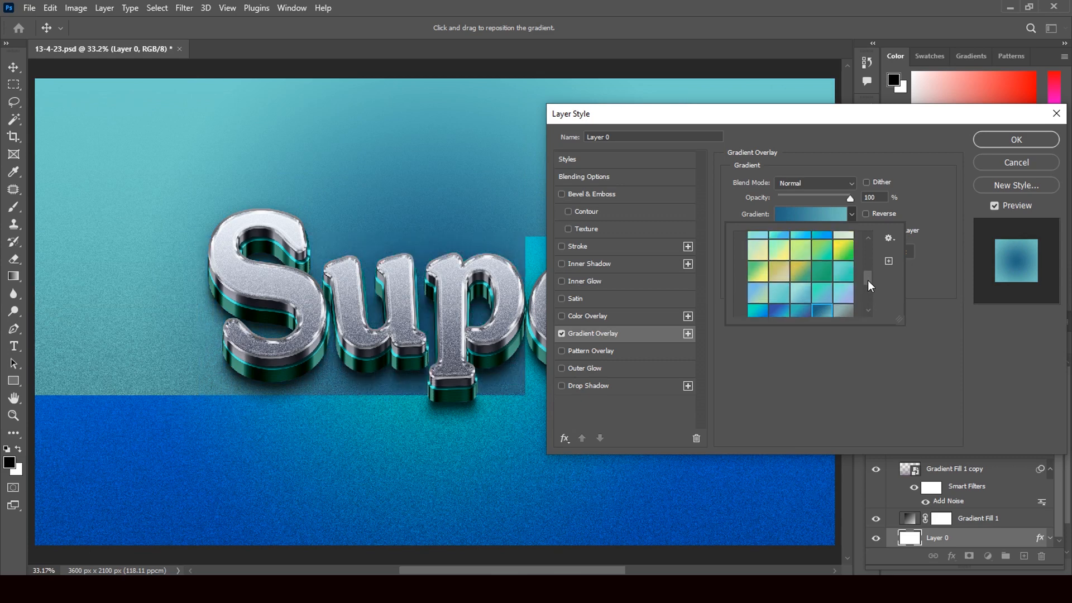
pyautogui.click(816, 270)
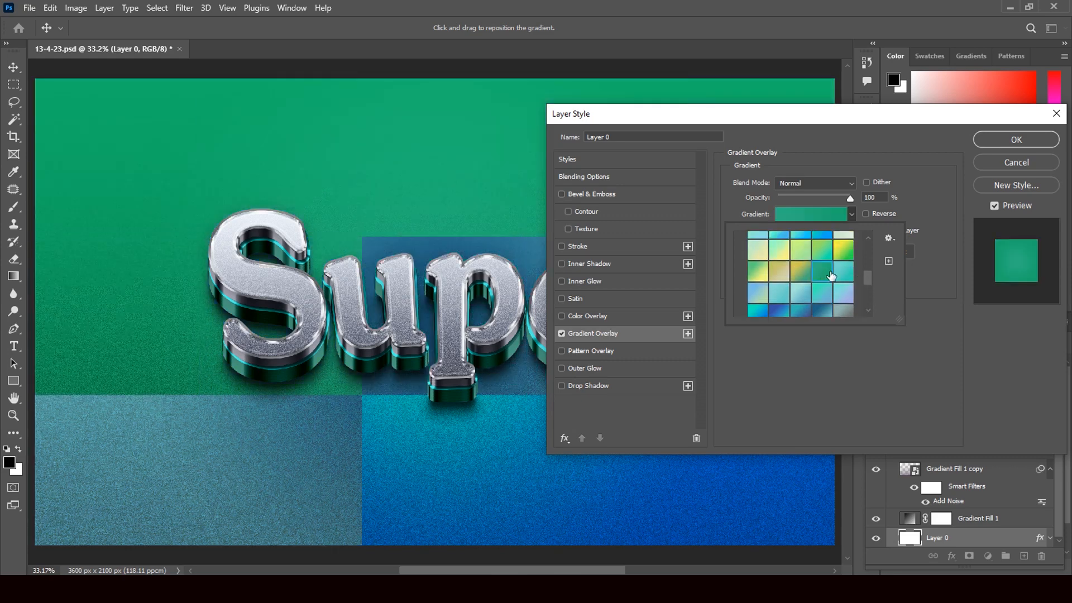
pyautogui.click(844, 272)
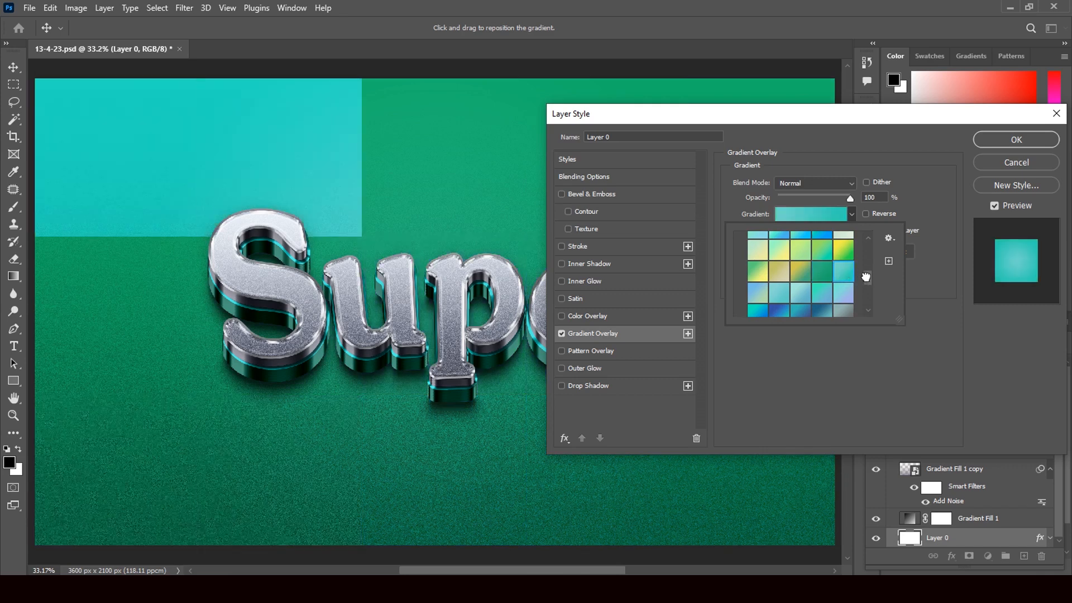
pyautogui.moveTo(867, 277); pyautogui.dragTo(864, 290)
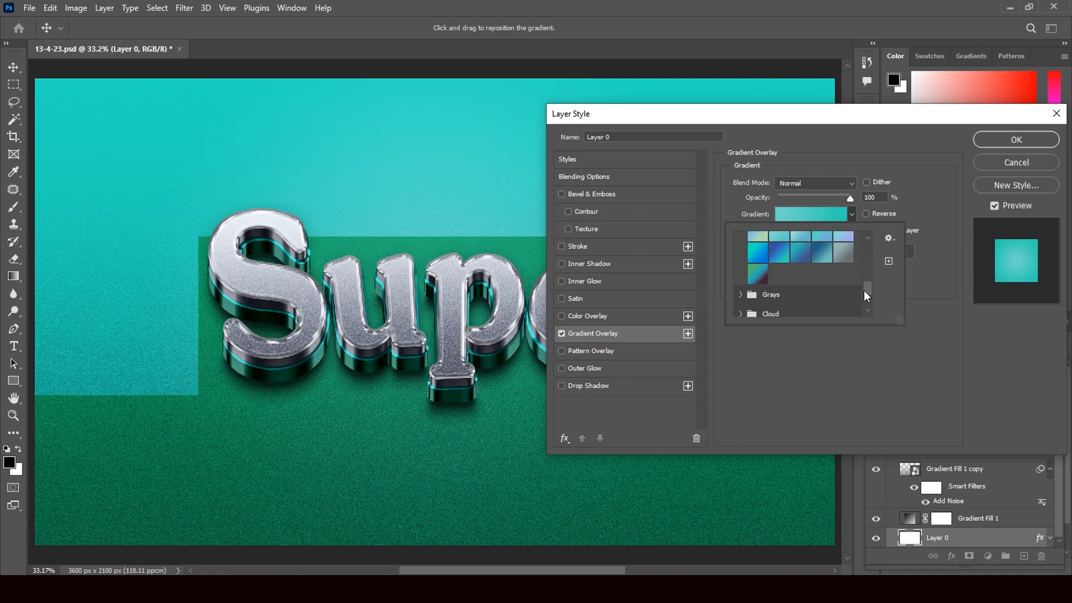
pyautogui.click(800, 252)
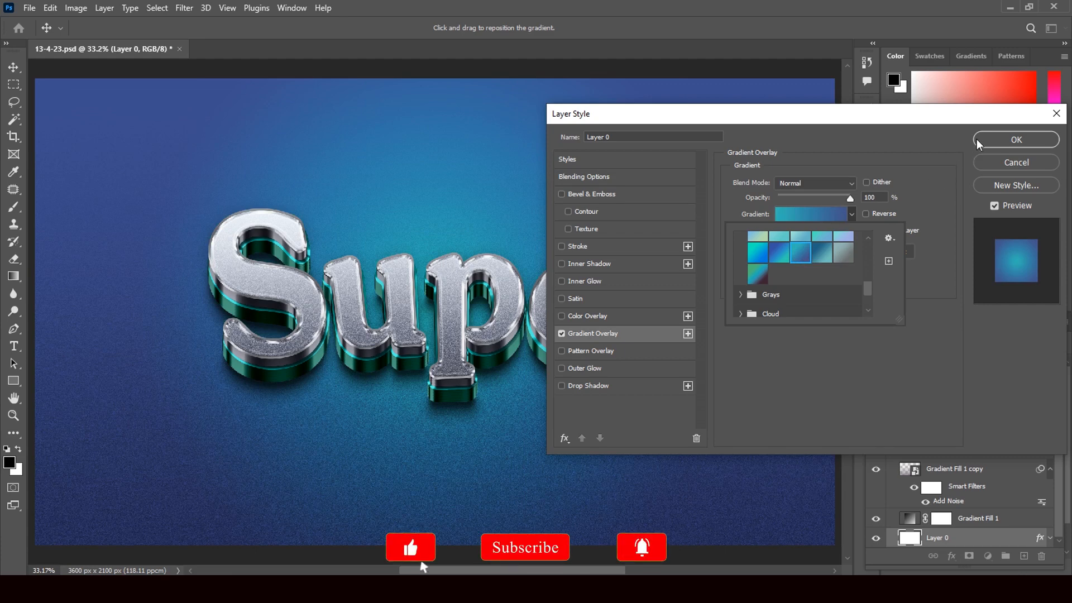
pyautogui.click(1009, 163)
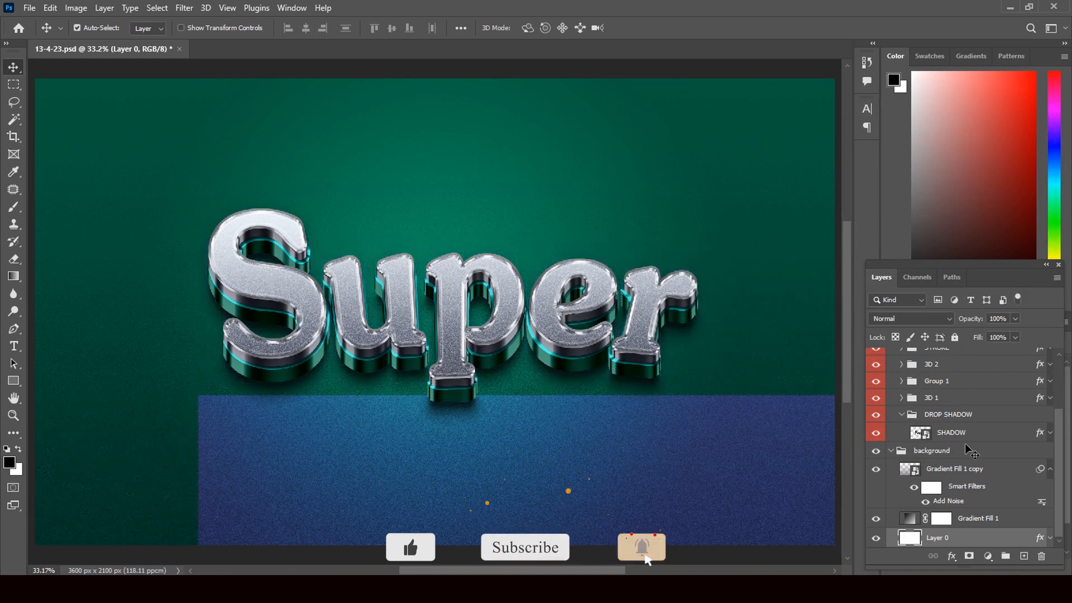
# Step: Open the contents of the CHANGE TEXT EFFECT smart object and delete the word "Super" from its TEXT layer
pyautogui.moveTo(1060, 457); pyautogui.dragTo(1059, 405)
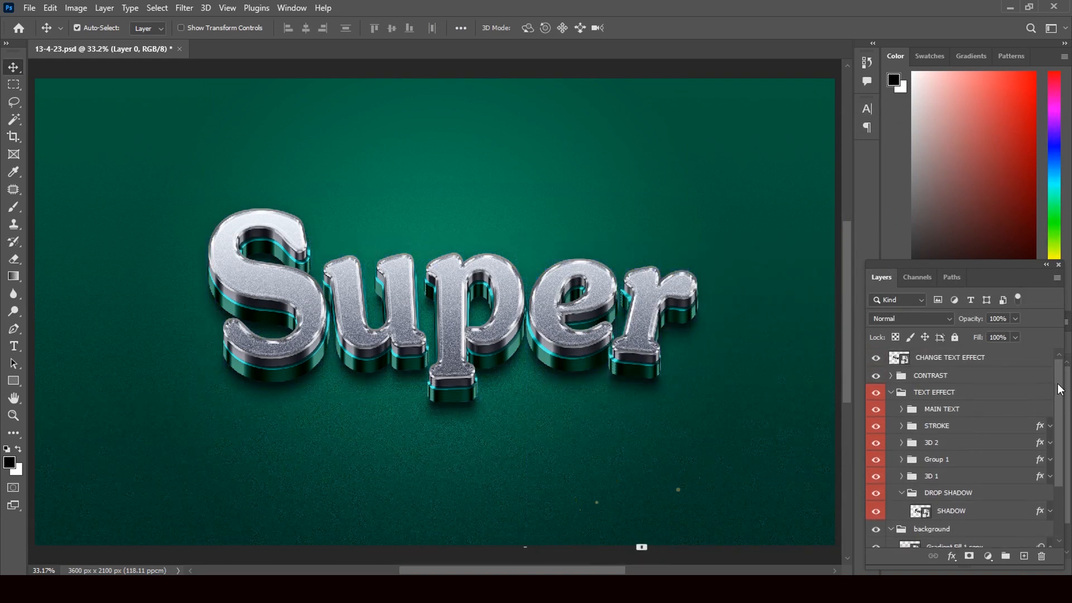
pyautogui.doubleClick(905, 362)
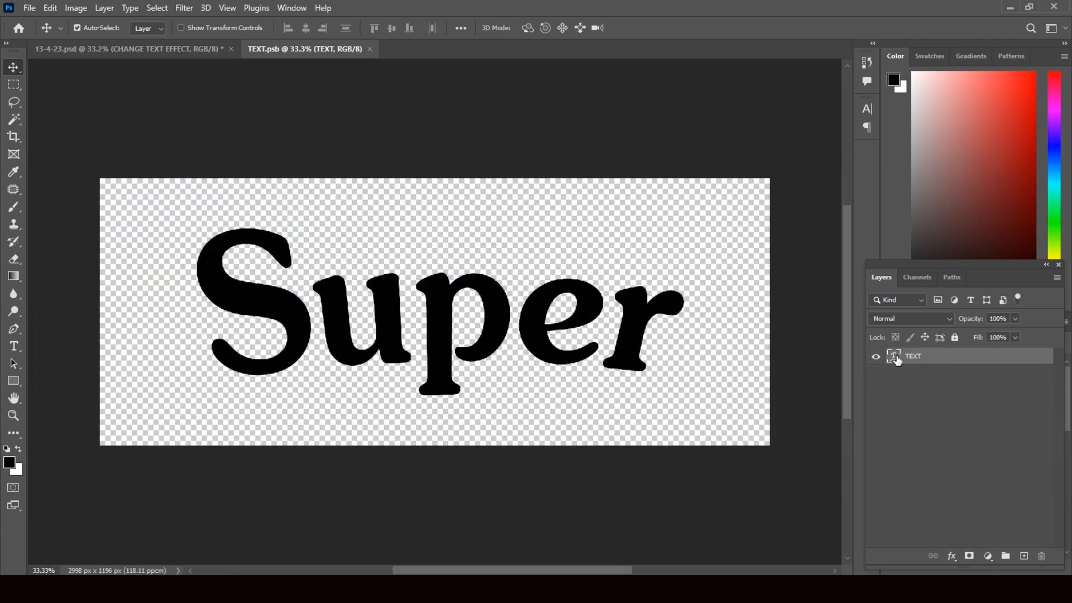
pyautogui.doubleClick(895, 357)
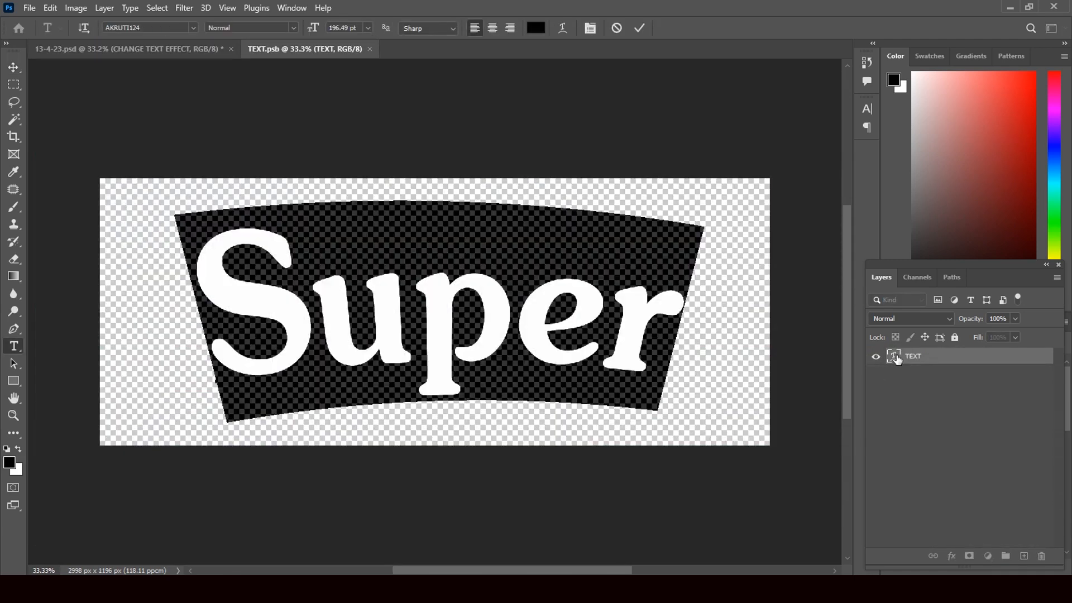
pyautogui.press('BackSpace')
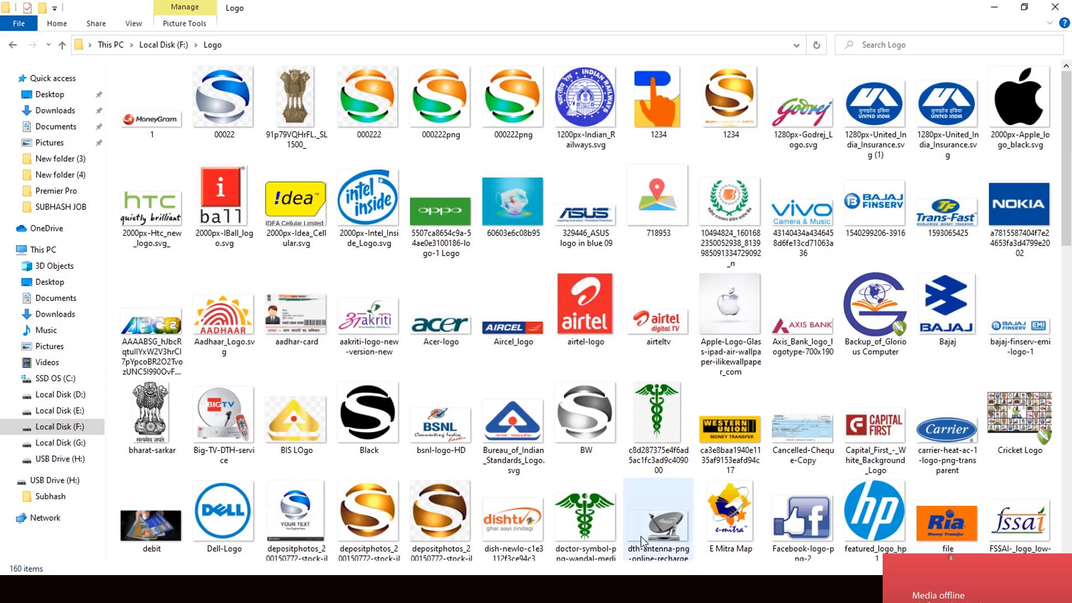
# Step: Place the Black logo image from the Logo folder into TEXT.psb, scaled to about 127% so it fills the canvas height
pyautogui.moveTo(348, 424); pyautogui.dragTo(419, 335)
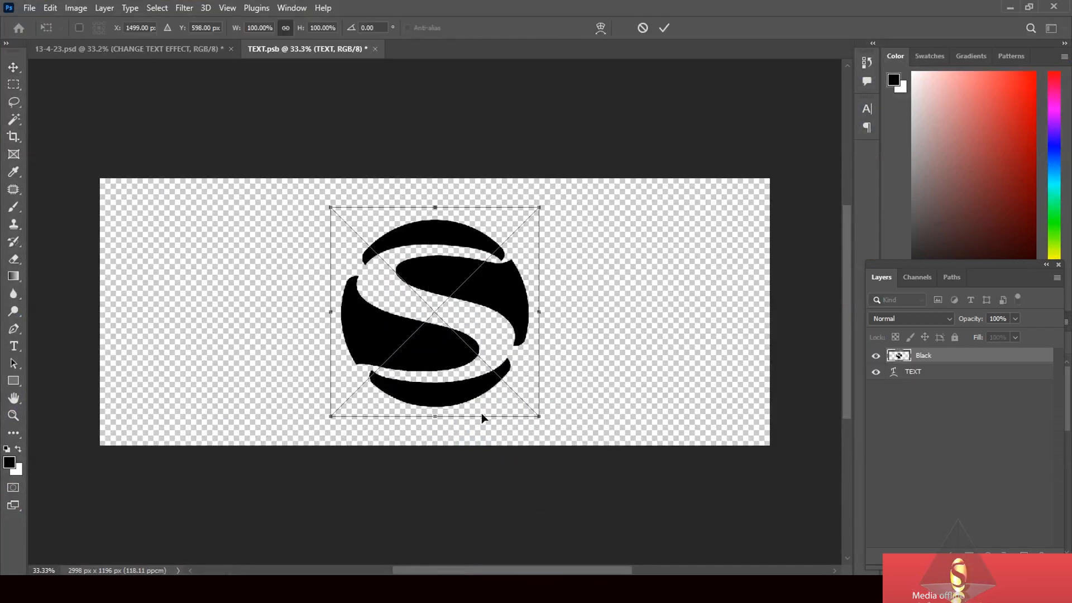
pyautogui.moveTo(540, 416); pyautogui.dragTo(568, 445)
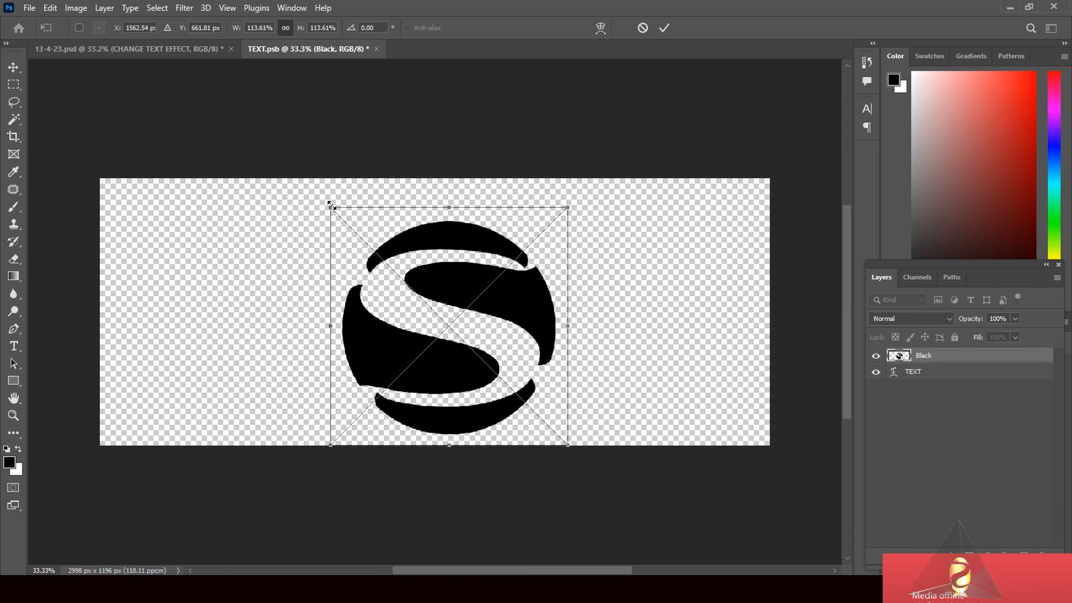
pyautogui.moveTo(330, 201); pyautogui.dragTo(311, 170)
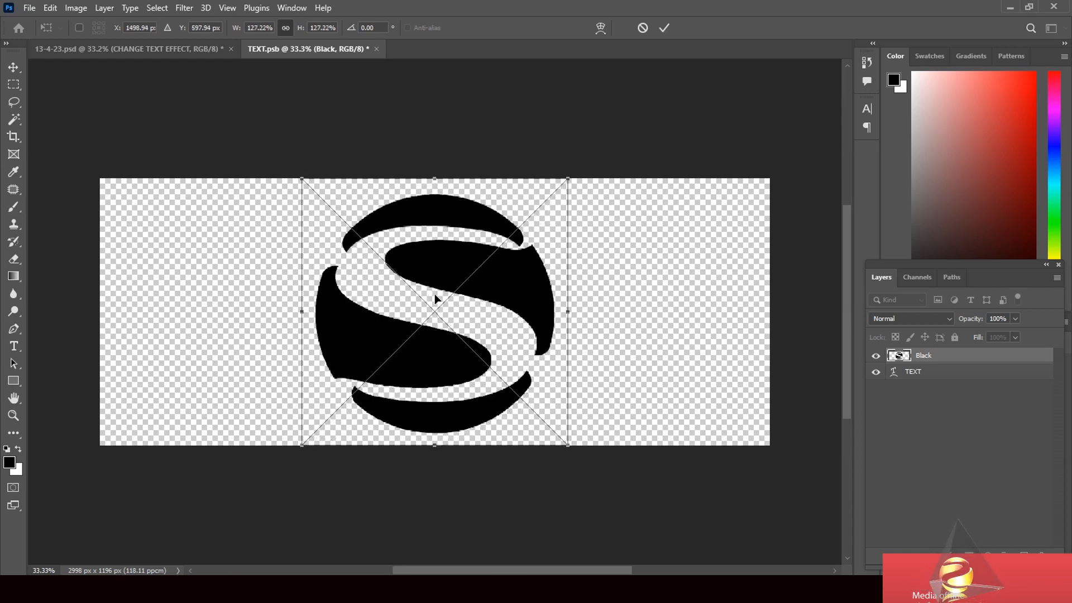
pyautogui.click(13, 67)
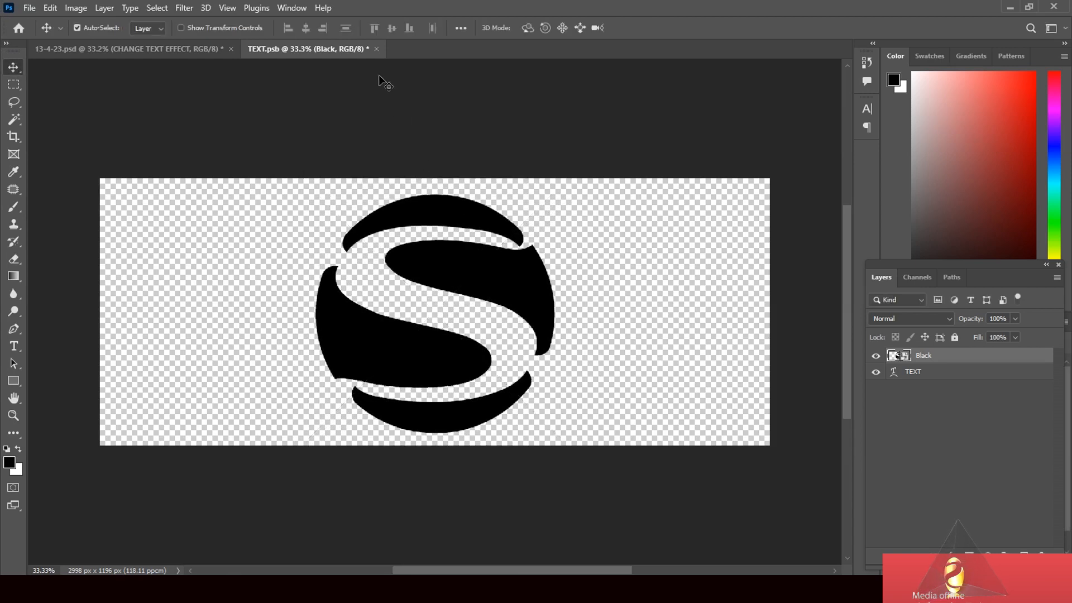
# Step: Close TEXT.psb and save its changes to update the text effect
pyautogui.click(377, 49)
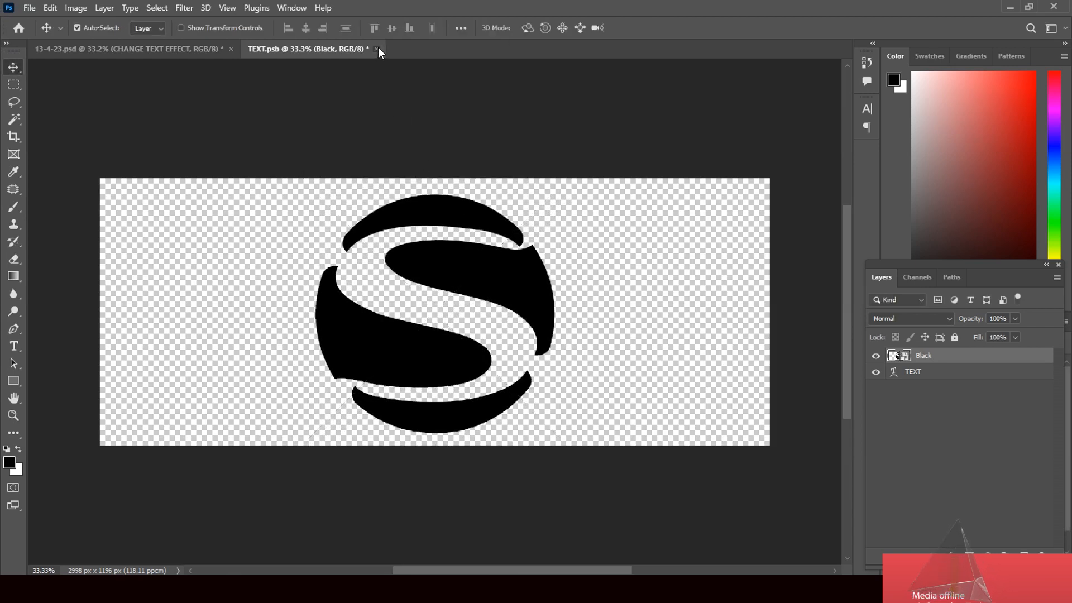
pyautogui.click(472, 227)
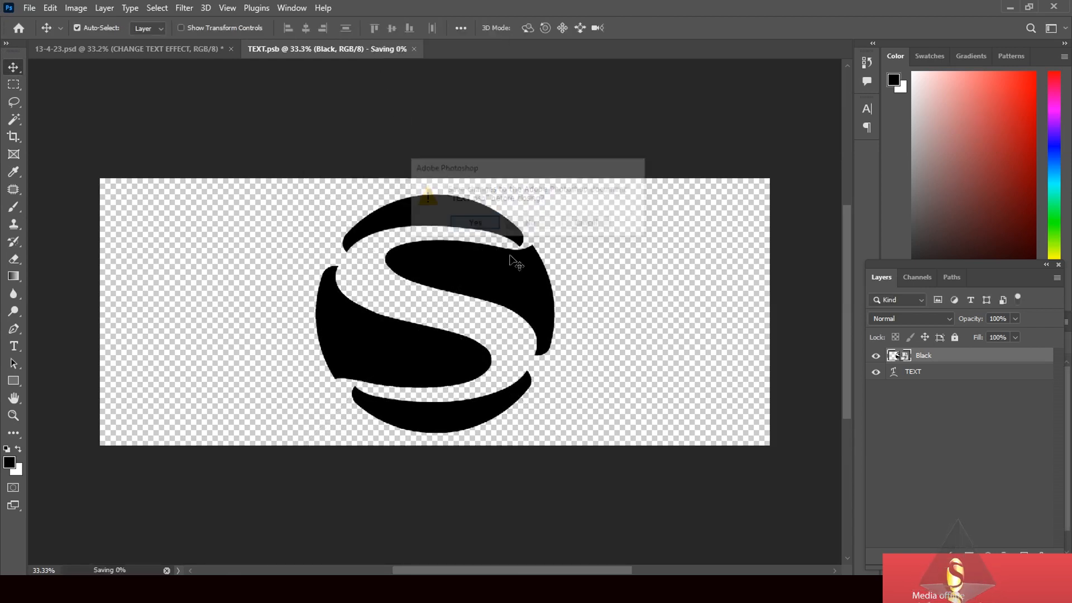